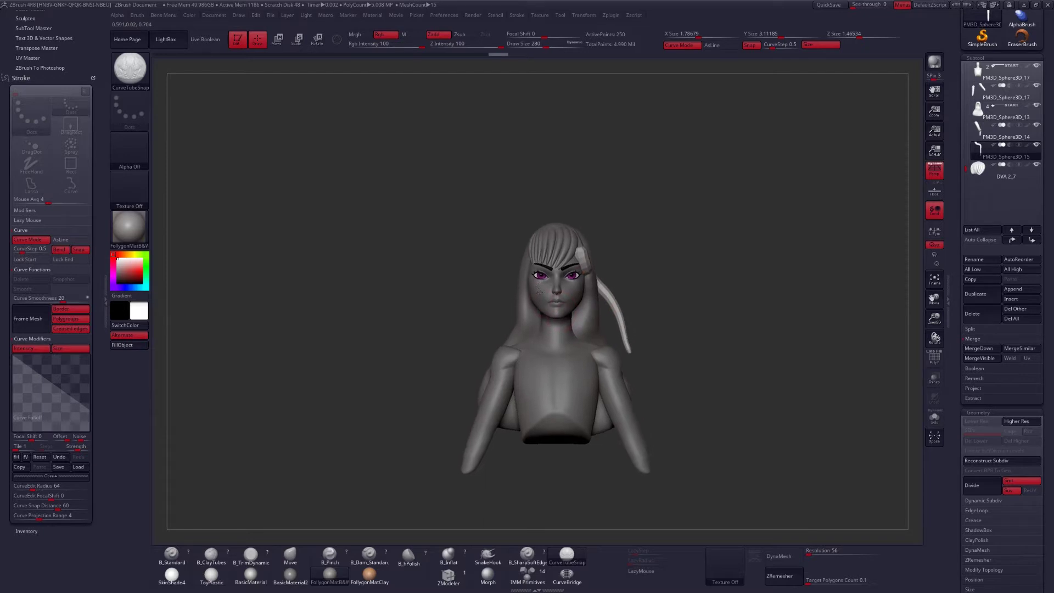
Step: Inspect the bare head with the hair base hidden, then check the existing strand through the hair base using transparency
click(1035, 106)
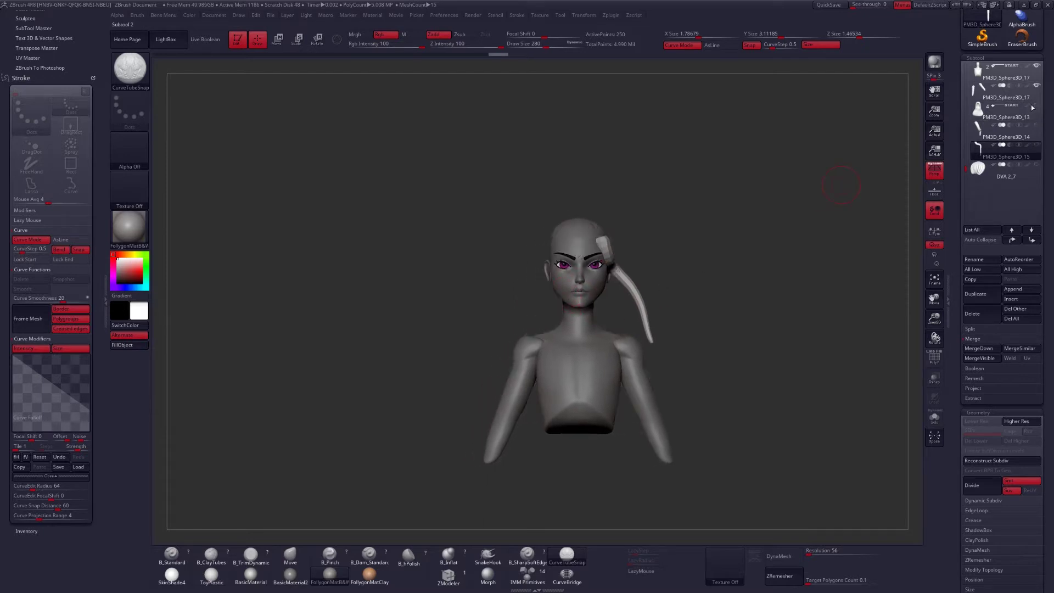
mouse_move(554, 236)
mouse_down()
mouse_move(531, 279)
mouse_move(568, 296)
mouse_move(613, 270)
mouse_move(594, 246)
mouse_up()
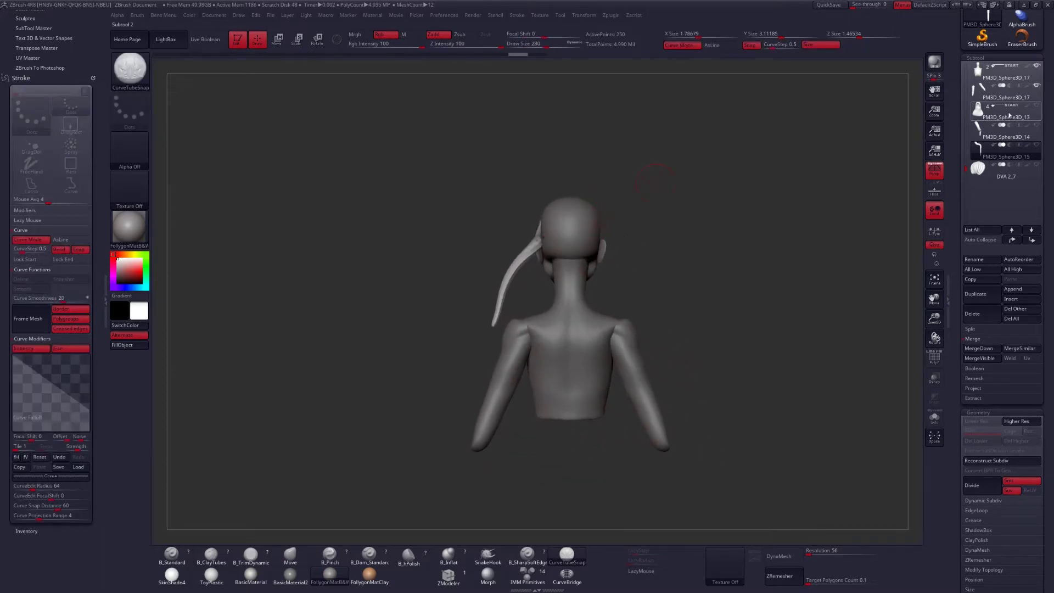
click(1003, 117)
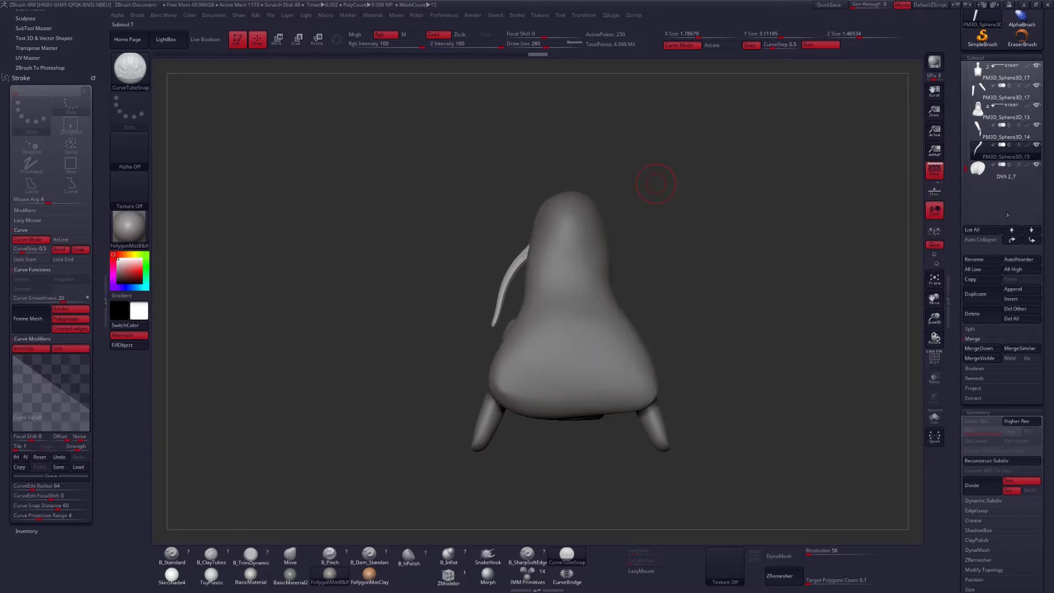
drag(935, 376, 663, 298)
drag(605, 246, 666, 262)
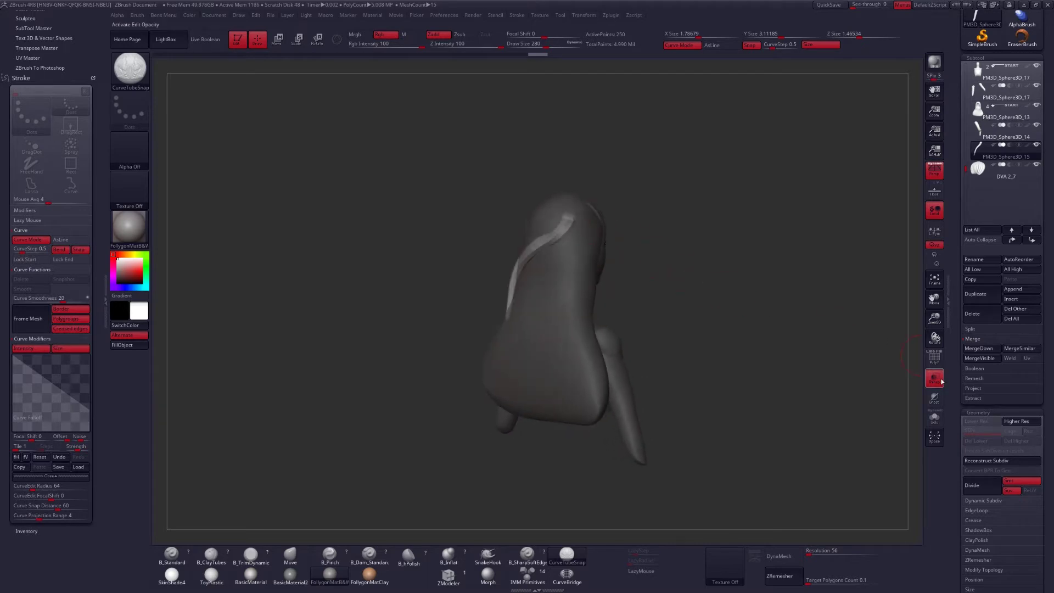
drag(942, 381, 876, 360)
Step: Draw two long tube strands from the crown down the character's right side of the hair base with CurveTubeSnap
drag(592, 211, 585, 264)
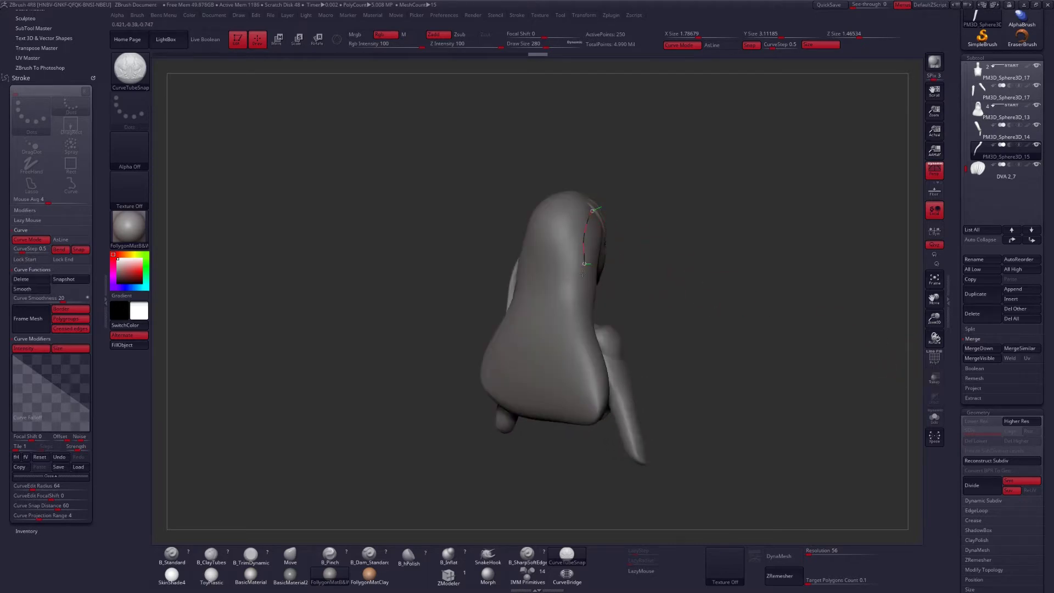
mouse_move(587, 375)
mouse_down()
mouse_move(591, 417)
mouse_move(600, 394)
mouse_up()
mouse_move(600, 394)
right_down()
mouse_move(579, 417)
mouse_move(593, 423)
mouse_move(614, 378)
right_up()
right_drag(650, 317, 657, 268)
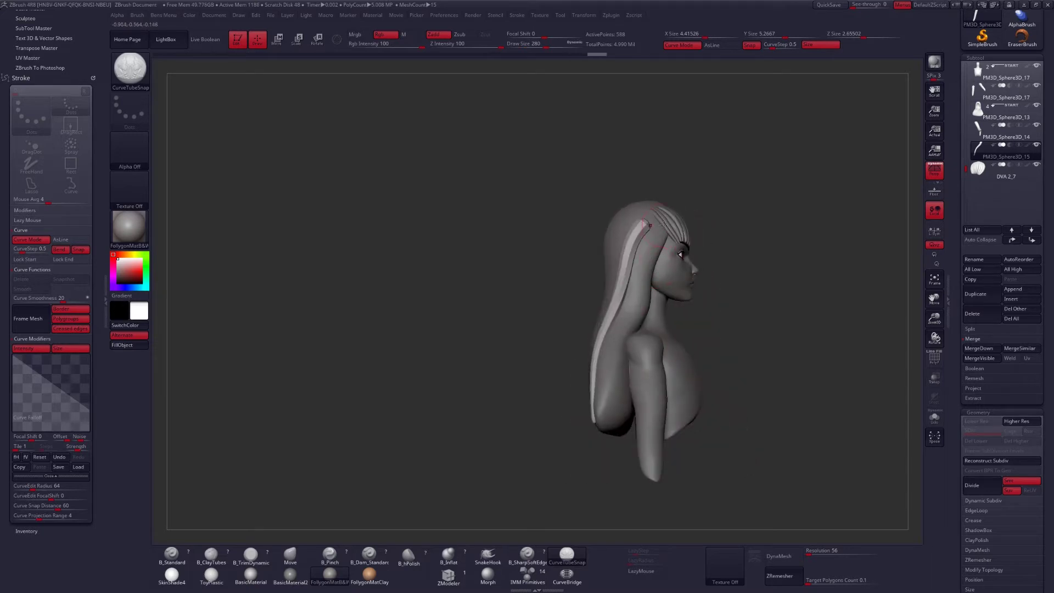
key(space)
key(space)
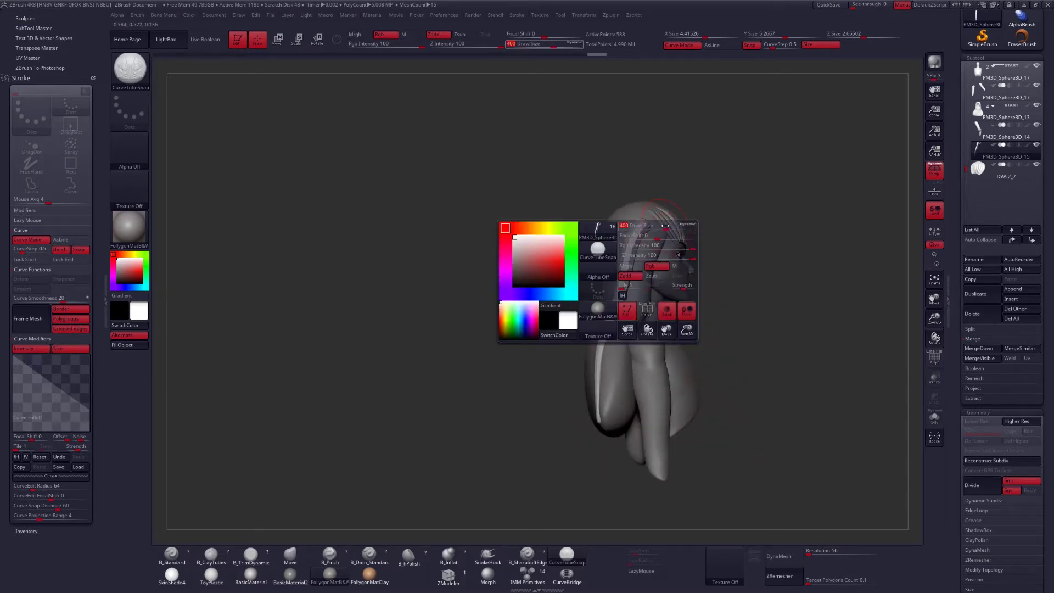
drag(610, 396, 612, 431)
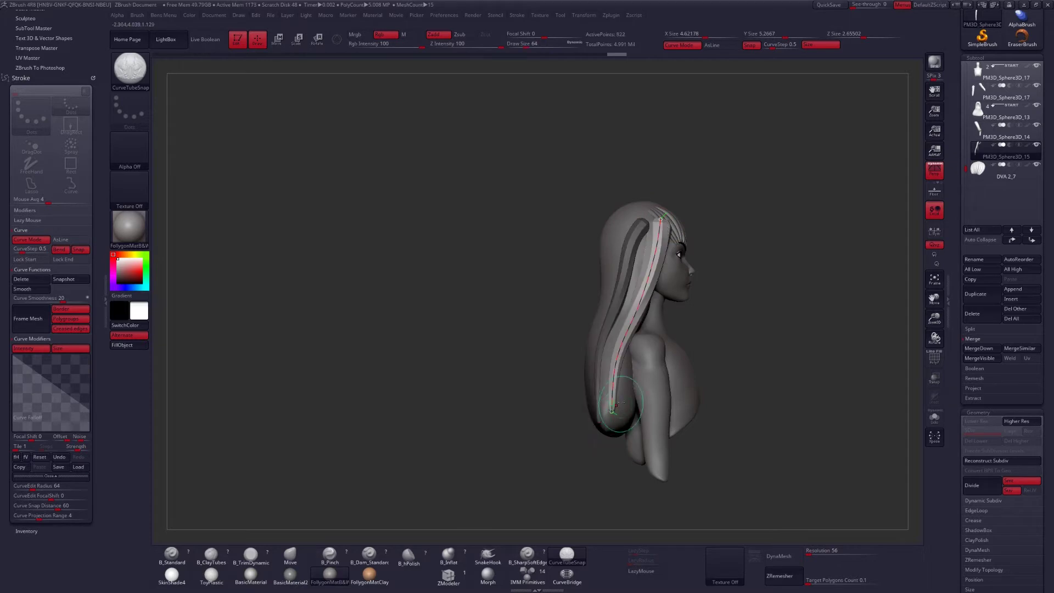
right_drag(648, 406, 582, 405)
click(590, 404)
Step: Set the draw size to 311 and draw a tube strand down the right part of the back of the hair
right_drag(565, 296, 540, 296)
key(space)
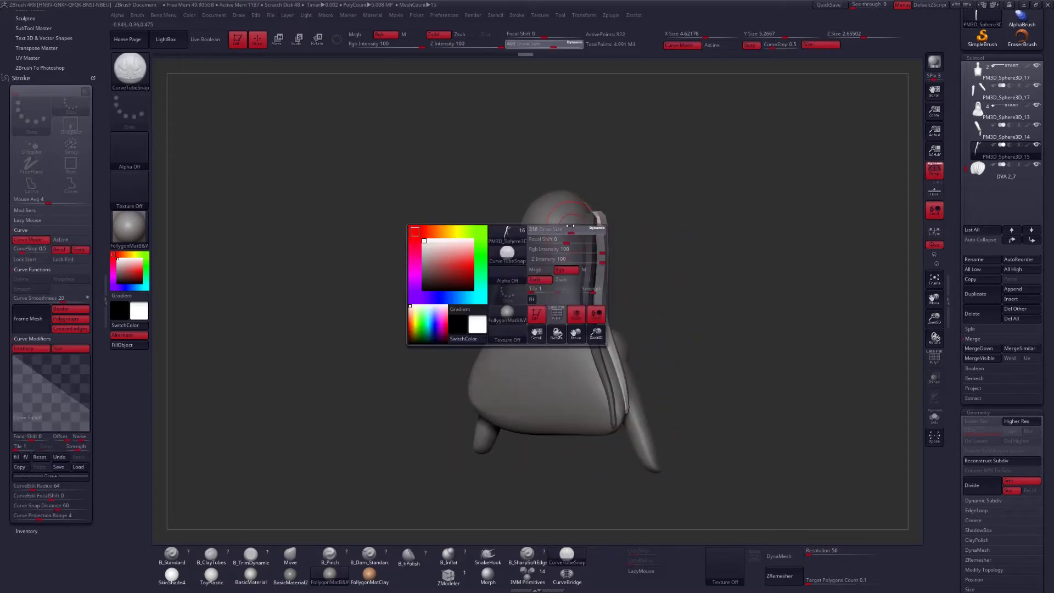
drag(581, 204, 572, 305)
drag(591, 381, 595, 432)
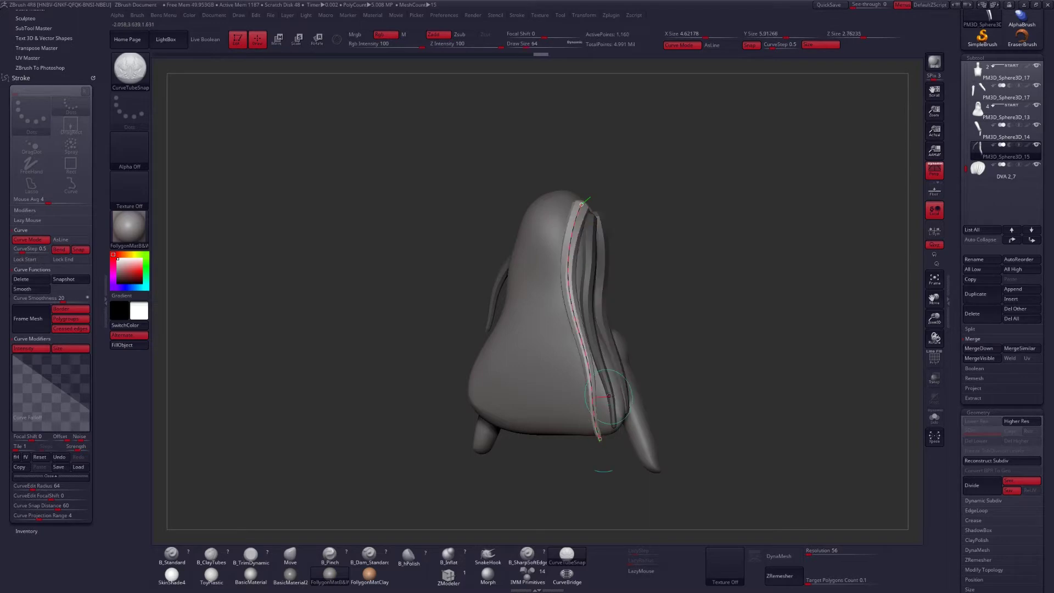
right_drag(602, 470, 628, 471)
click(548, 348)
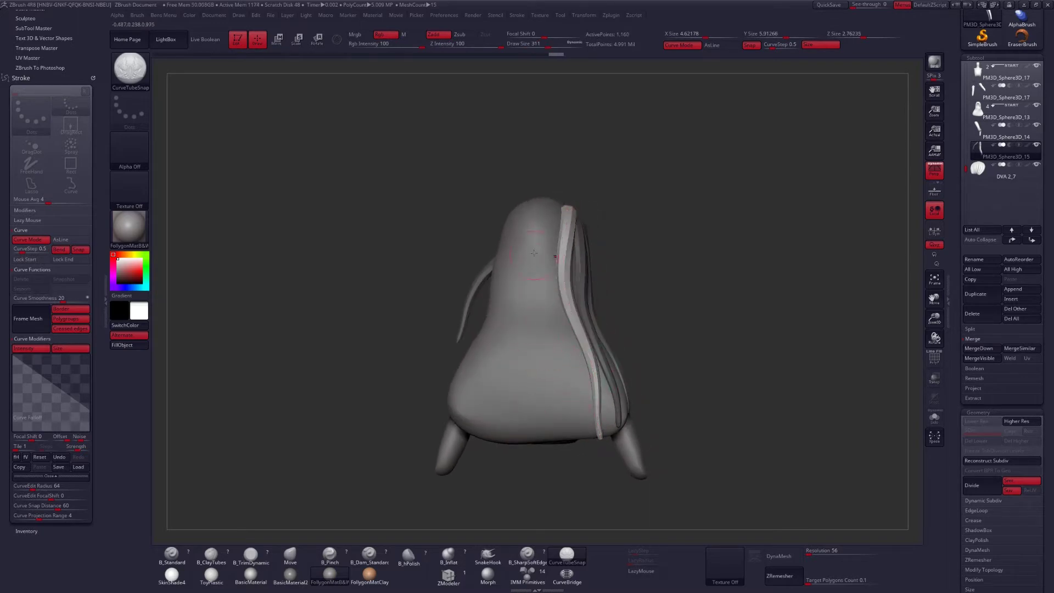
Step: Draw a gently curved tube strand down the middle of the back, from the crown to the hair base's lower edge
drag(547, 200, 541, 266)
drag(531, 451, 532, 453)
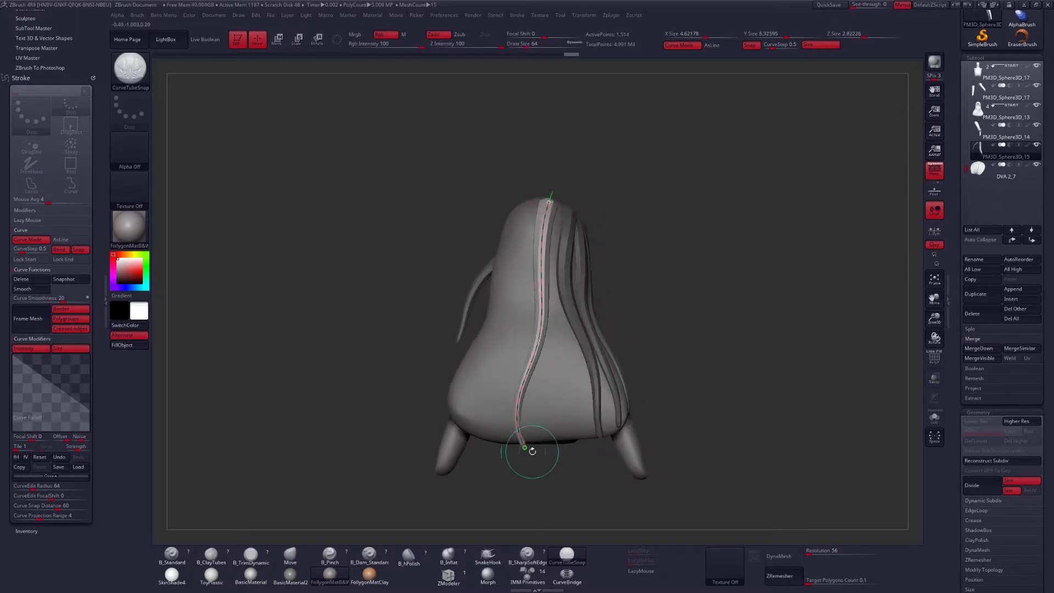
right_drag(554, 395, 692, 406)
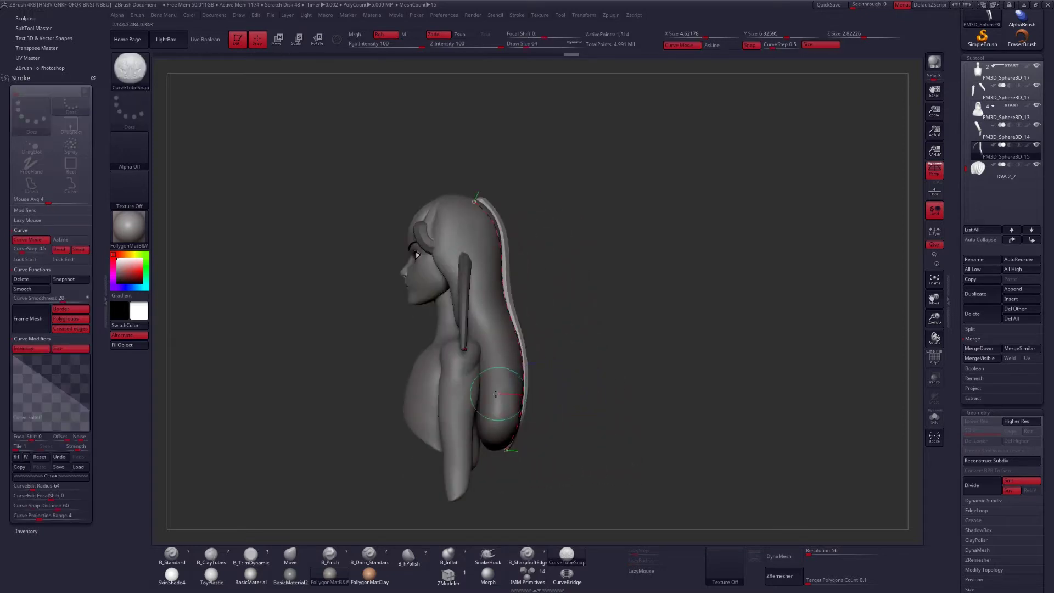
click(498, 399)
Step: Add a tube strand on the back between the middle strand and the strands on the right
right_drag(620, 357, 510, 325)
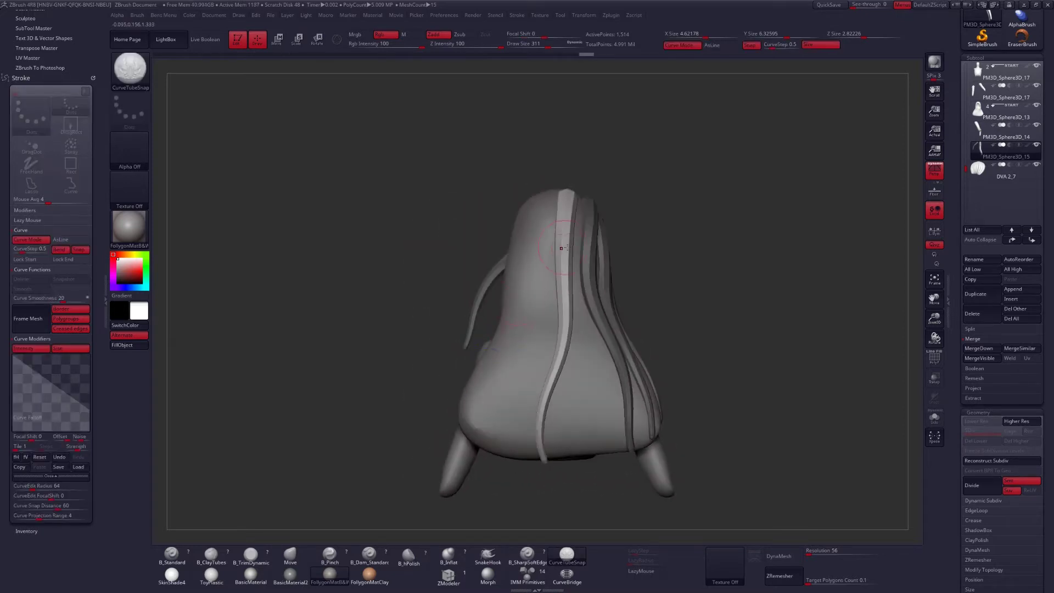
right_drag(561, 249, 577, 216)
drag(589, 199, 576, 298)
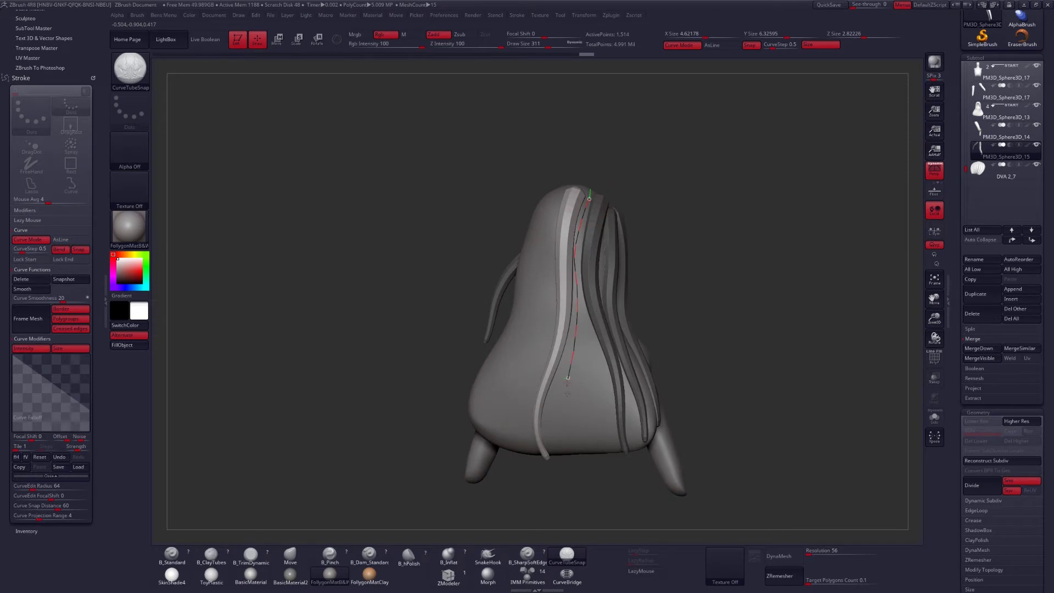
drag(575, 445, 577, 450)
click(596, 404)
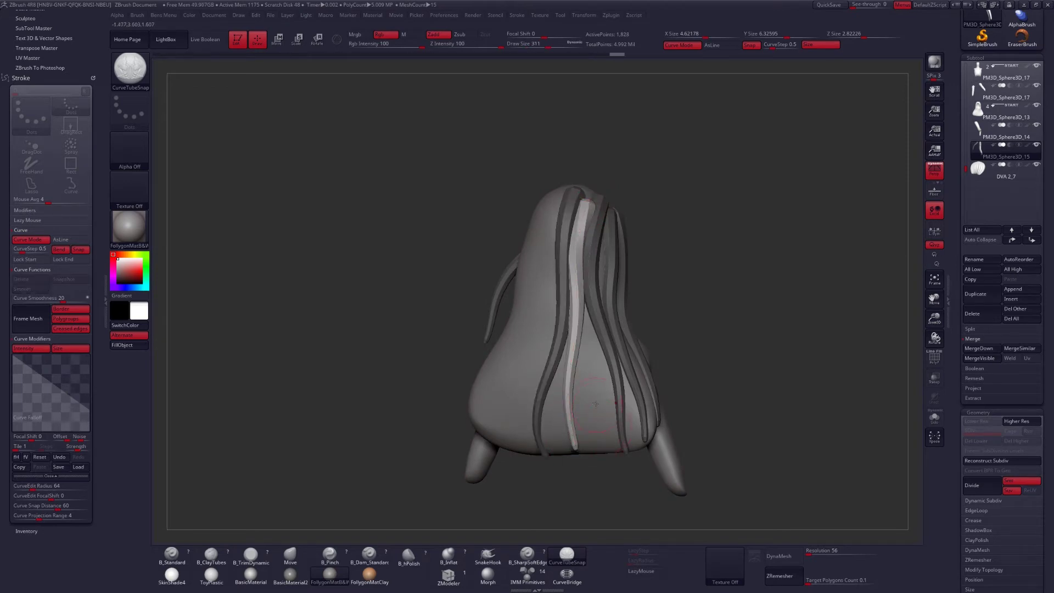
Step: Draw a tube strand from the crown down the back-left side of the hair base, behind the existing side lock
right_drag(585, 357, 536, 242)
drag(525, 232, 537, 251)
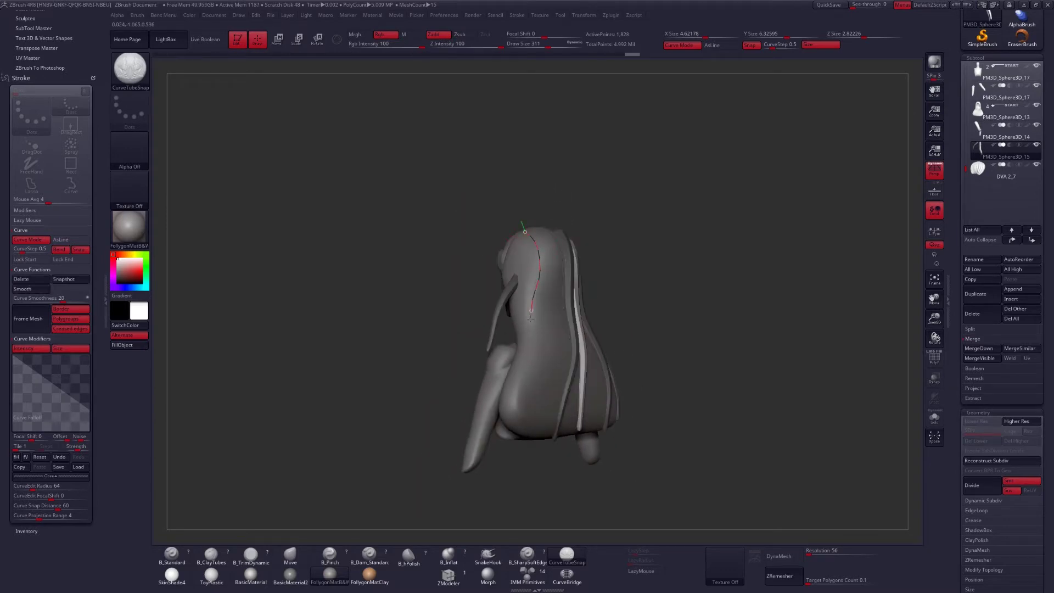
right_drag(522, 401, 550, 365)
click(486, 398)
right_drag(486, 398, 515, 301)
Step: Fill the gap on the back between the middle strand and the back-left strand with another tube strand
drag(585, 229, 579, 296)
drag(562, 391, 567, 440)
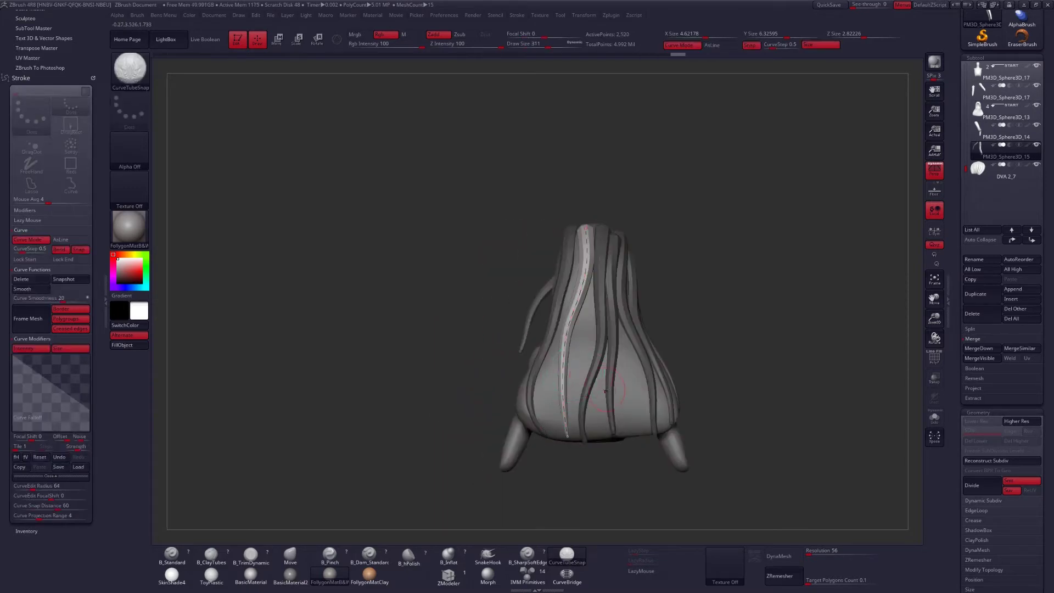
right_drag(584, 236, 598, 272)
key(s)
drag(585, 223, 608, 222)
click(617, 282)
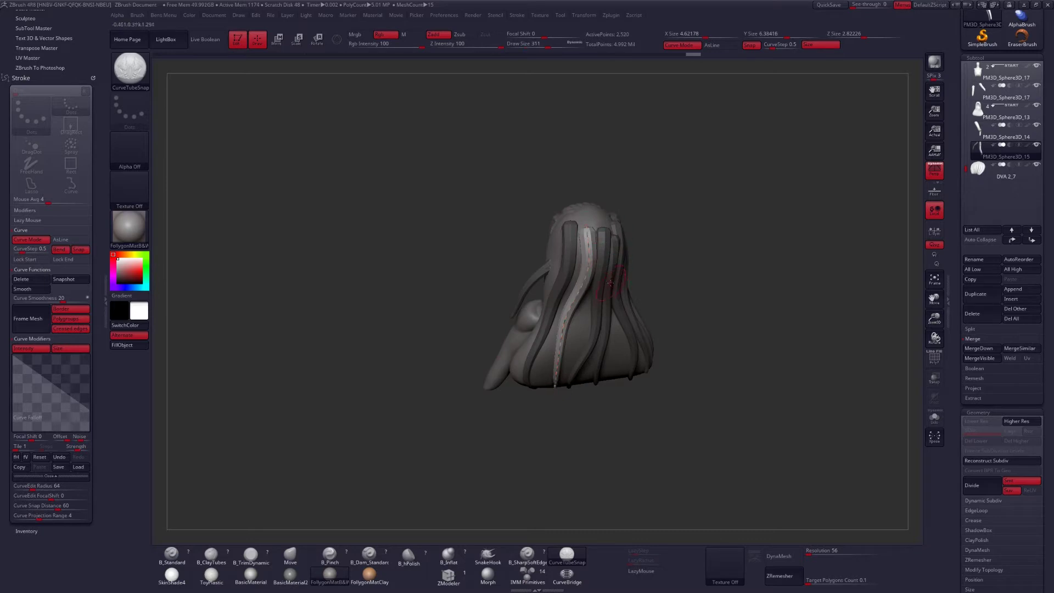
Step: Draw a long tube strand down the character's left side of the hair base to its lower edge
mouse_move(549, 296)
right_down()
mouse_move(561, 258)
mouse_move(601, 274)
mouse_move(569, 274)
mouse_move(554, 224)
right_up()
drag(569, 253, 582, 348)
drag(589, 425, 591, 453)
click(621, 376)
mouse_move(621, 376)
right_down()
mouse_move(648, 371)
mouse_move(654, 341)
right_up()
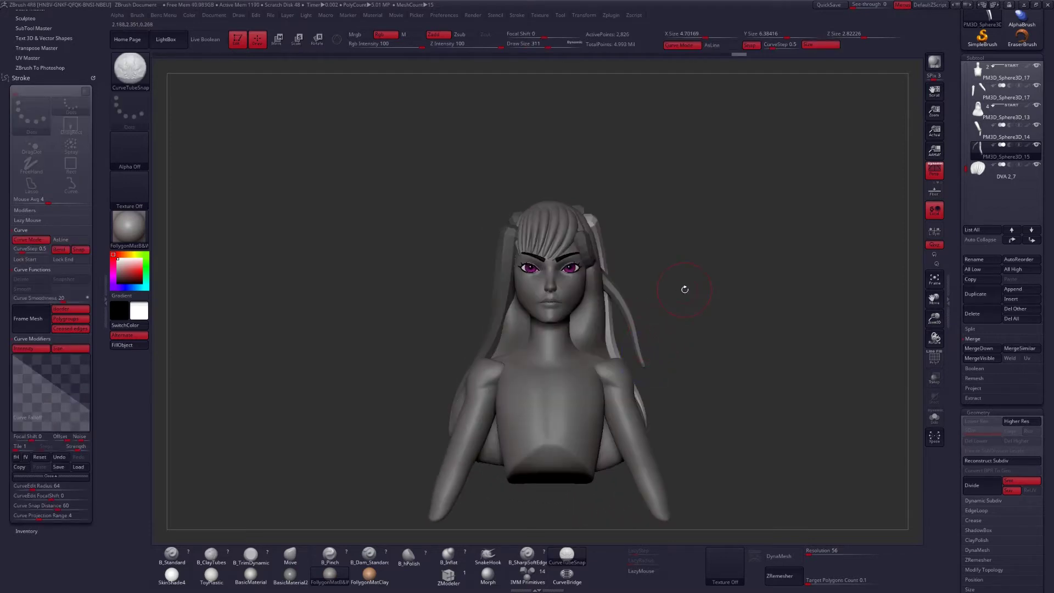
Step: Isolate the strands for a check, then hide the body and the DVA 2_7 bangs to expose the hair base's inner side
key(shift+s)
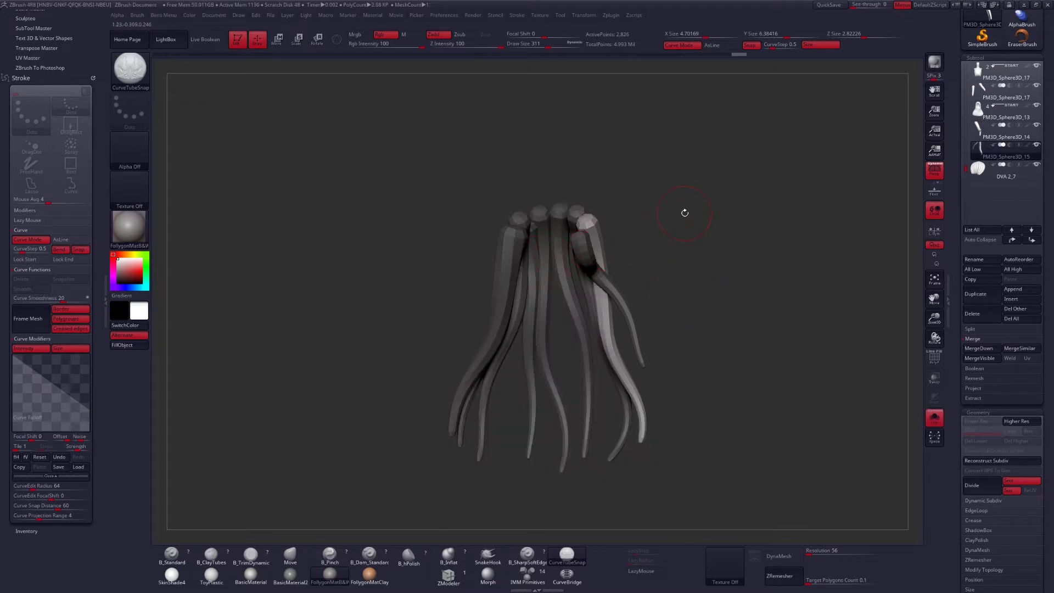
mouse_move(1003, 146)
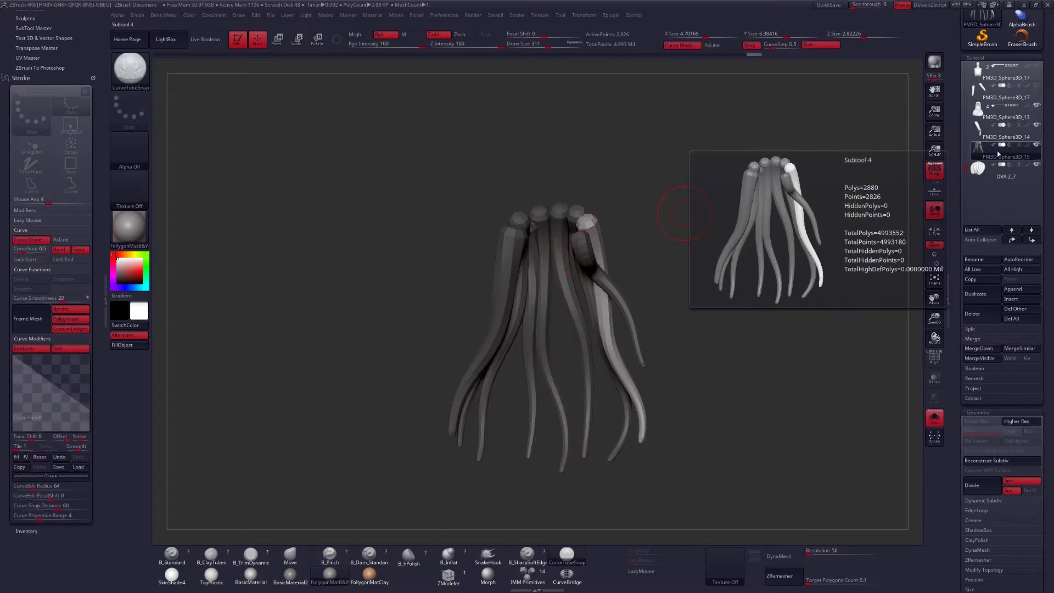
key(shift+s)
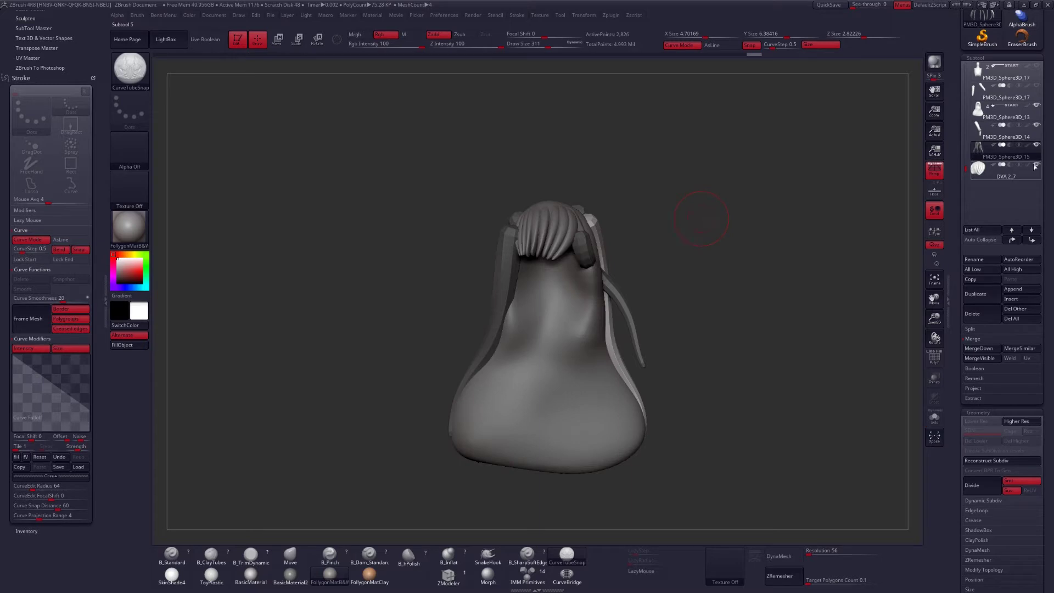
click(1036, 166)
Step: Draw a tube strand down the character's right part of the hair base's inner side
mouse_move(701, 219)
mouse_down()
mouse_move(542, 235)
mouse_move(542, 277)
mouse_up()
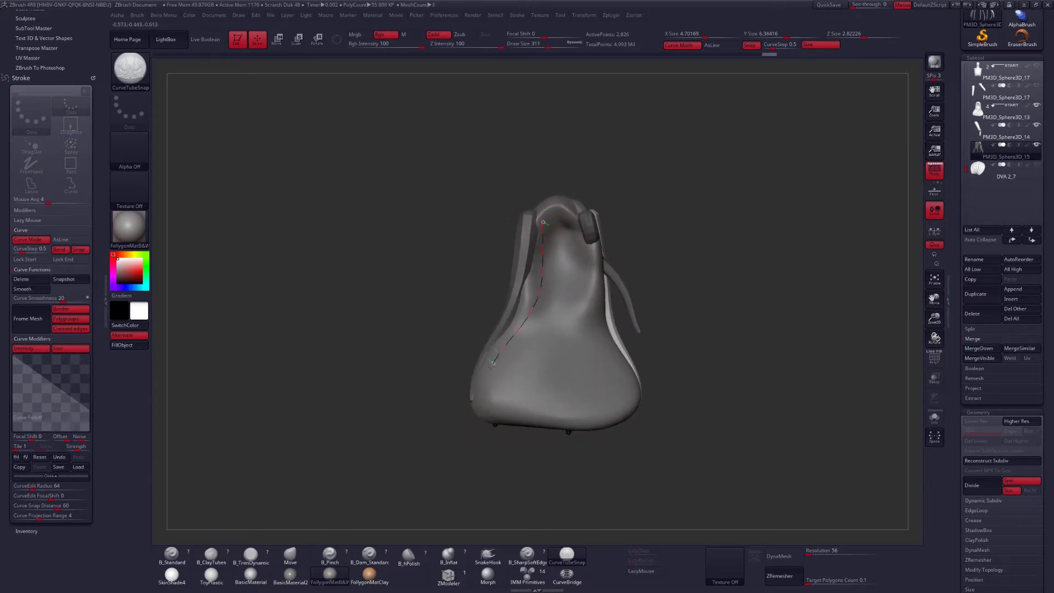
drag(493, 362, 483, 404)
click(545, 325)
key(ctrl+z)
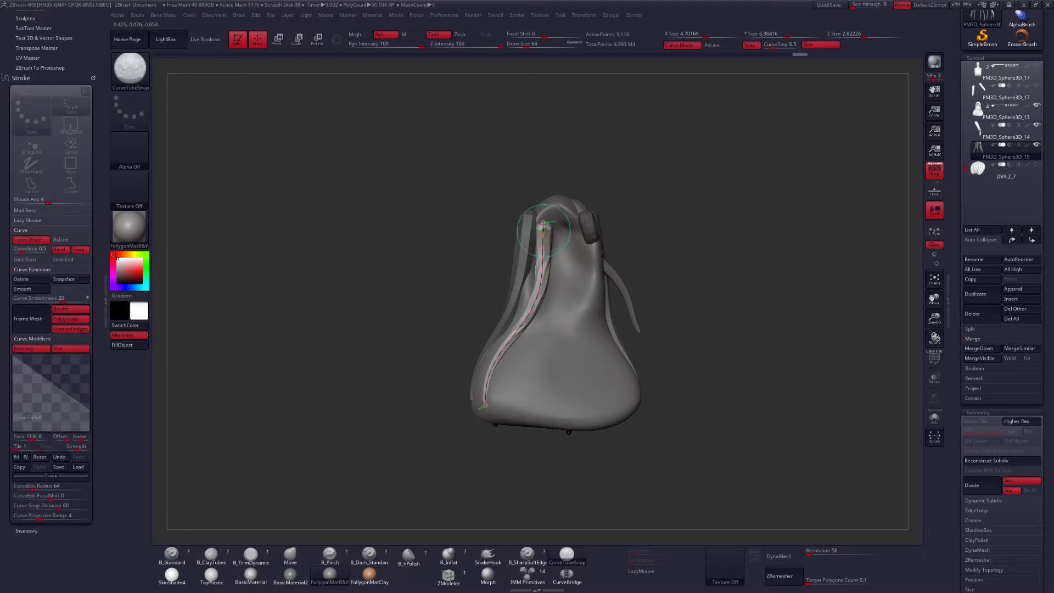
Step: Draw a tube strand down the centre of the hair base's inner side
click(573, 245)
drag(559, 216, 563, 255)
drag(548, 387, 548, 390)
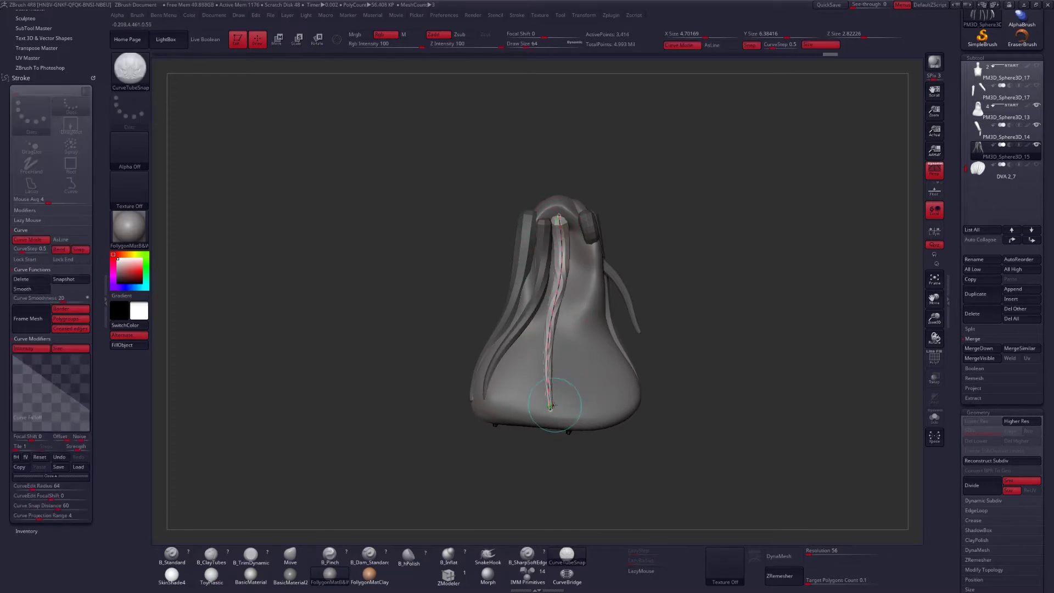
click(578, 403)
right_drag(578, 404, 586, 355)
Step: Draw two tube strands down the character's left part of the hair base's inner side
drag(568, 231, 590, 284)
drag(614, 359, 623, 401)
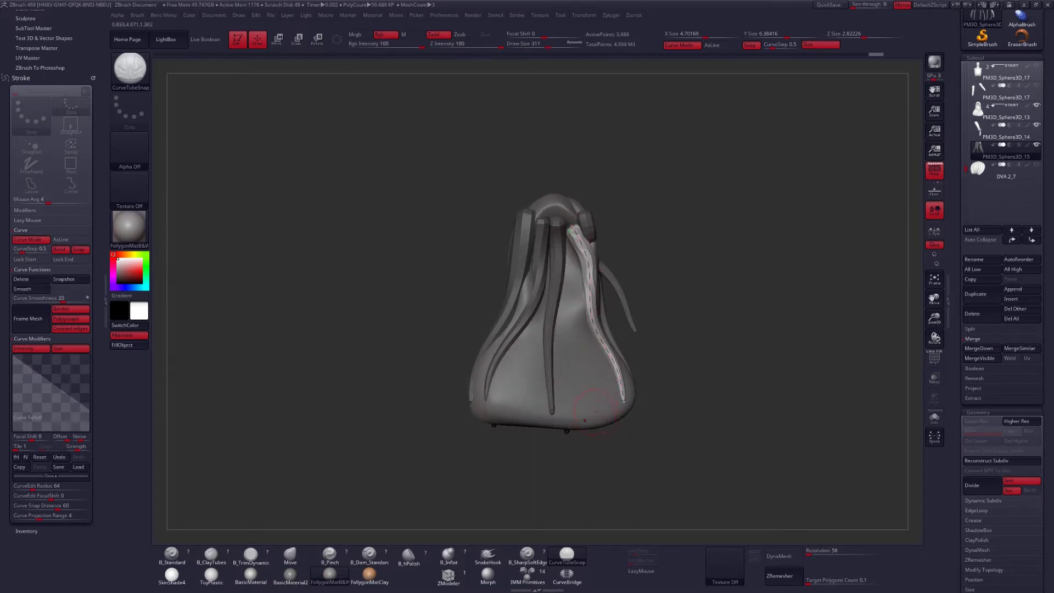
drag(568, 244, 571, 276)
mouse_move(578, 372)
mouse_down()
mouse_move(581, 409)
mouse_move(580, 381)
mouse_up()
right_drag(580, 381, 600, 364)
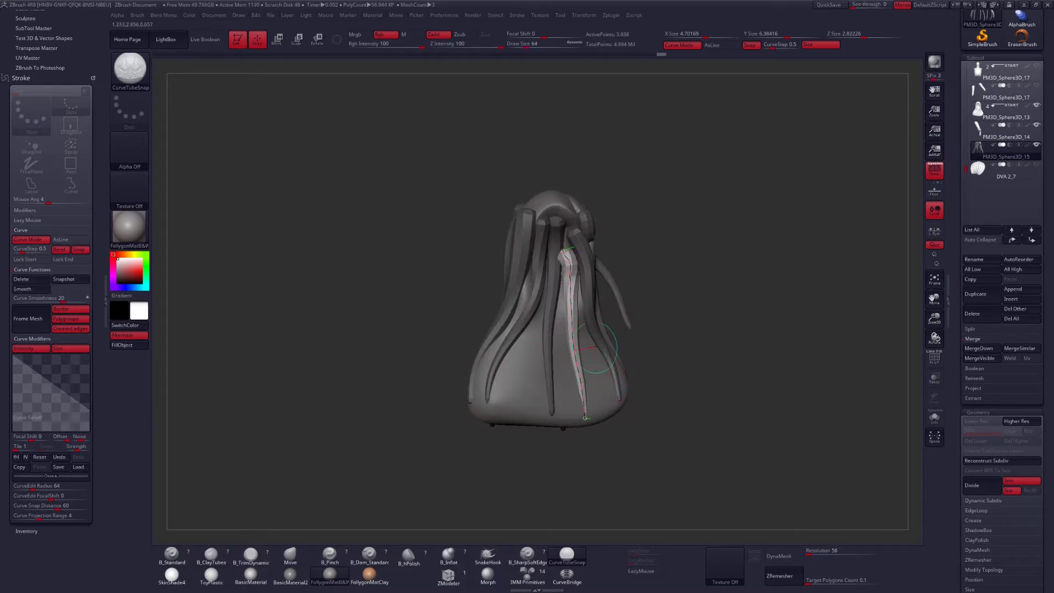
drag(560, 238, 585, 241)
key(ctrl+z)
Step: Add a lower-starting tube strand between the centre and right strands on the hair base's inner side
mouse_move(612, 374)
right_down()
mouse_move(623, 384)
mouse_move(560, 342)
right_up()
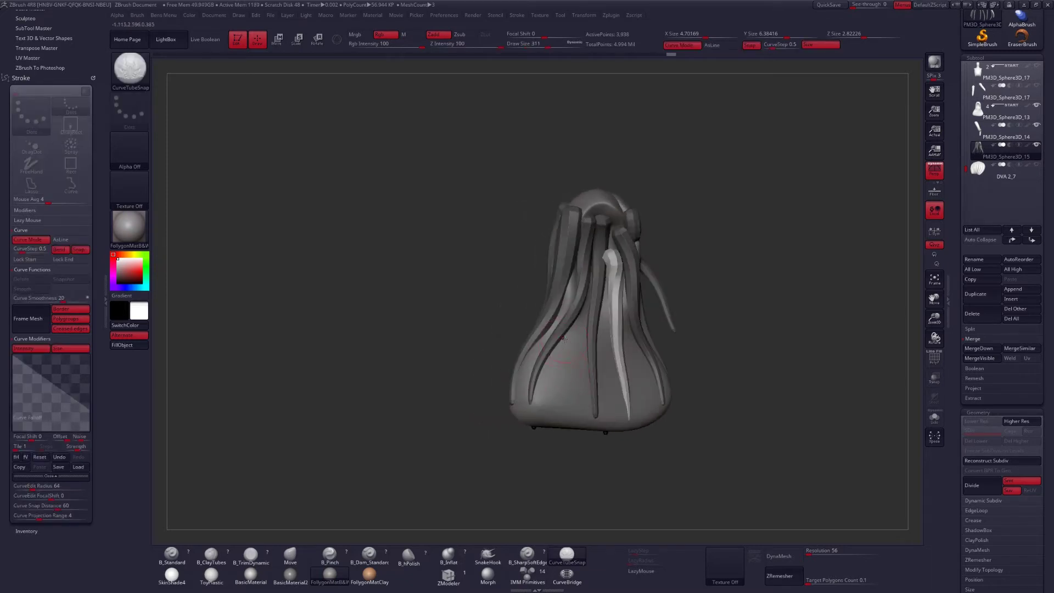
drag(590, 274, 589, 304)
drag(565, 419, 566, 420)
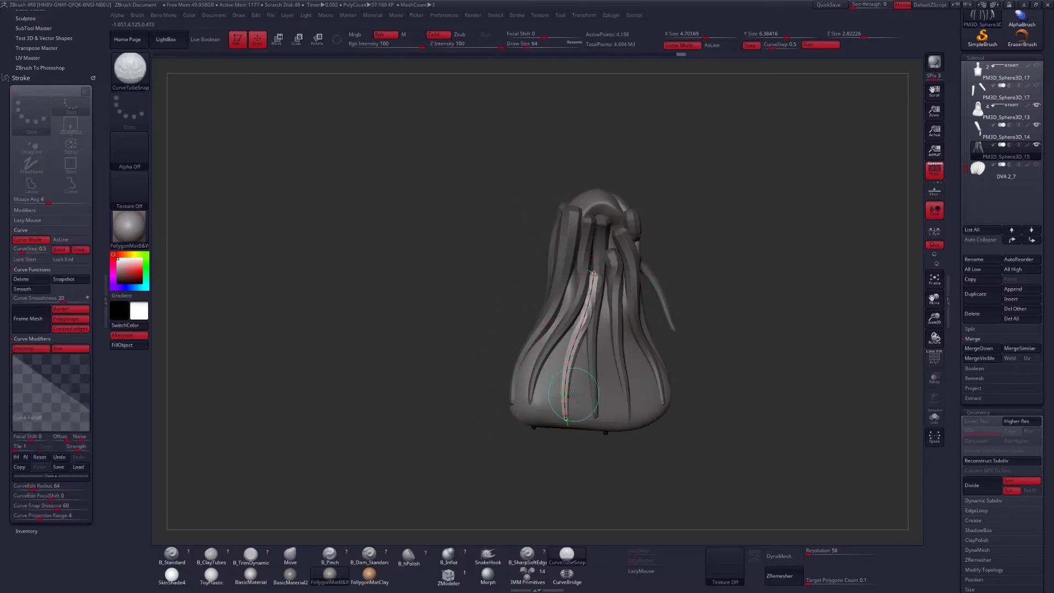
click(595, 387)
mouse_move(595, 387)
right_down()
mouse_move(687, 384)
mouse_move(603, 379)
right_up()
Step: Nudge the root of the newest inner strand upward using the Move brush at draw size 508
key(b)
key(m)
key(v)
key(space)
mouse_move(588, 302)
mouse_down()
mouse_move(599, 293)
mouse_move(593, 257)
mouse_up()
mouse_move(585, 262)
shift+right_down()
mouse_move(623, 299)
mouse_move(637, 335)
mouse_move(750, 276)
mouse_move(722, 269)
shift+right_up()
Step: Show all subtools again, check the strands with the hair base hidden, and select the PM3D_Sphere3D_13 hair base
key(ctrl+shift+s)
shift+click(1037, 148)
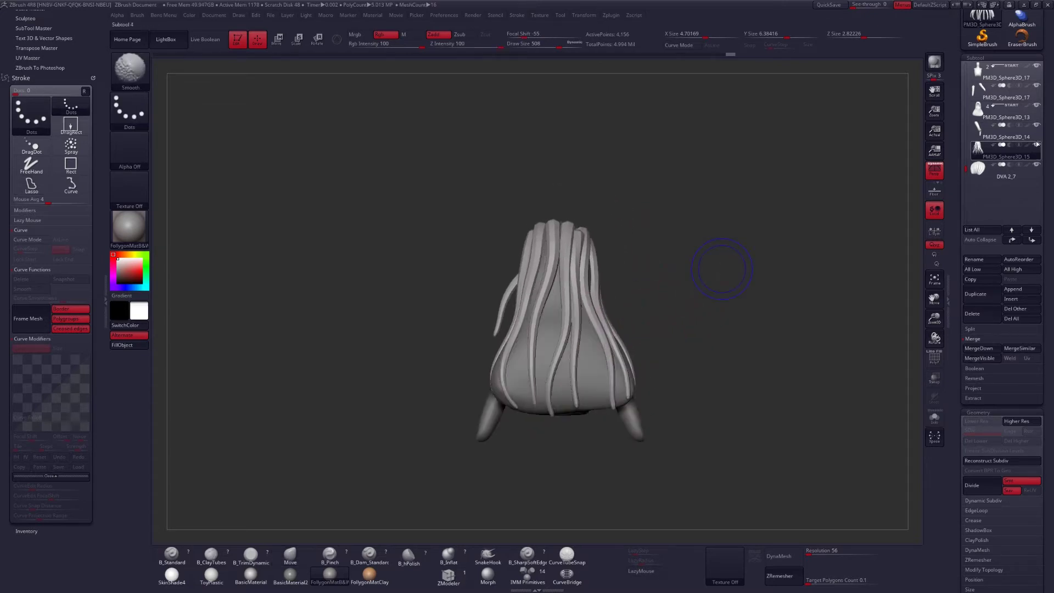
click(1036, 109)
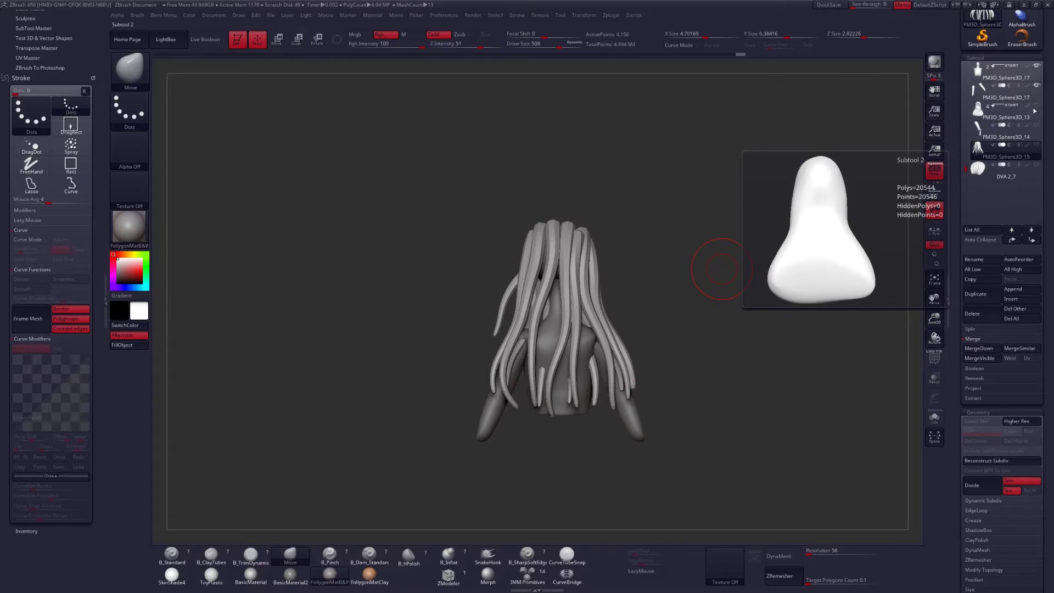
click(984, 132)
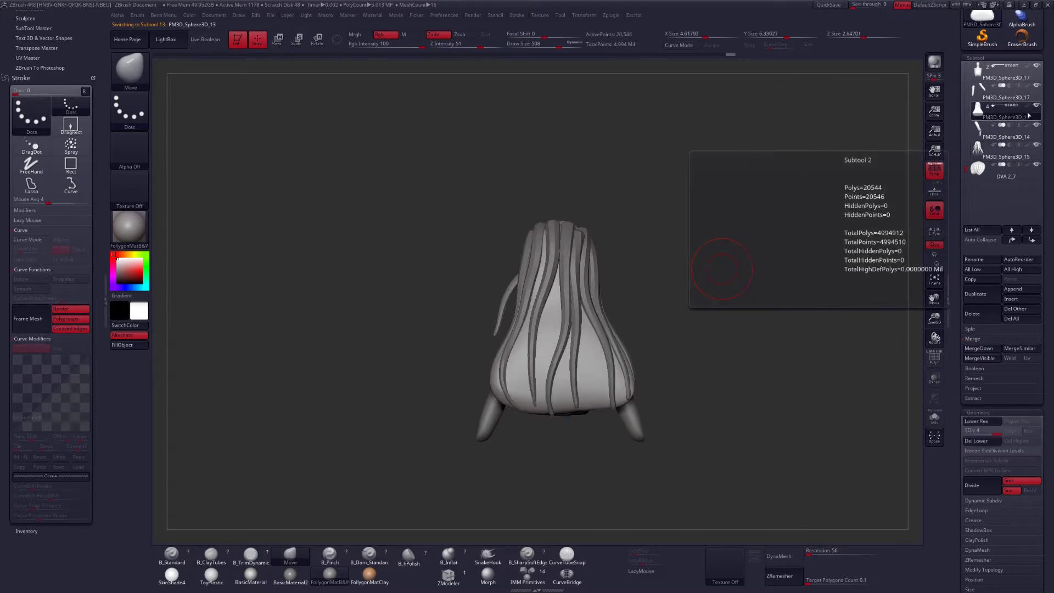
right_drag(741, 340, 632, 367)
right_drag(576, 328, 683, 331)
Step: Delete the stray PM3D_Sphere3D_7 subtool lying across the face below the nose
alt+right_drag(557, 296, 635, 303)
alt+click(561, 372)
click(1010, 330)
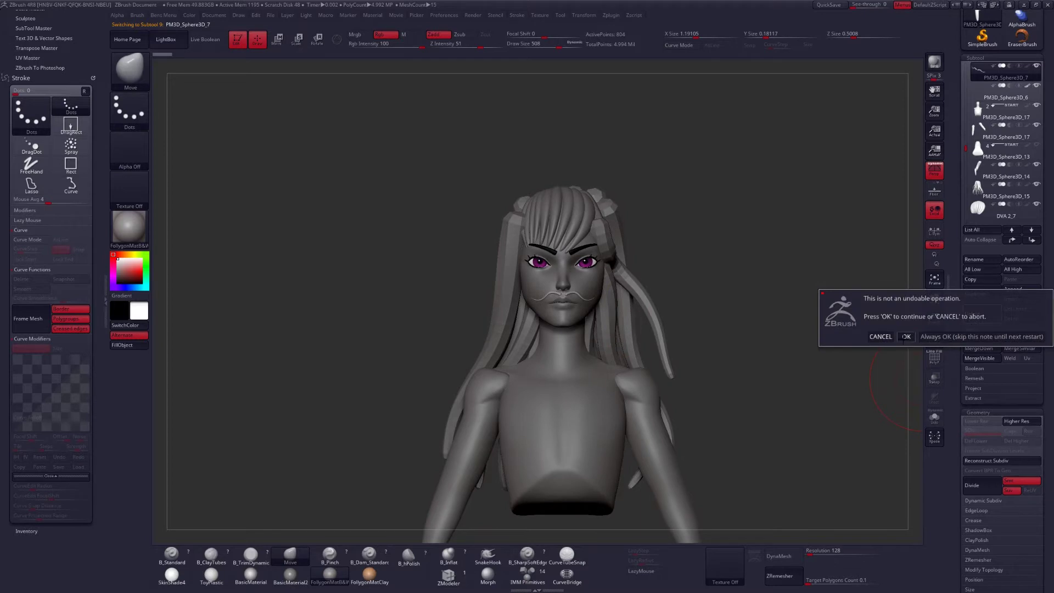
click(905, 337)
Step: Select the PM3D_Sphere3D_15 strands, set the draw size to 602, and mask everything except the strand beside the right temple
alt+right_drag(597, 354, 637, 368)
alt+click(552, 320)
key(space)
drag(552, 322, 557, 322)
key(w)
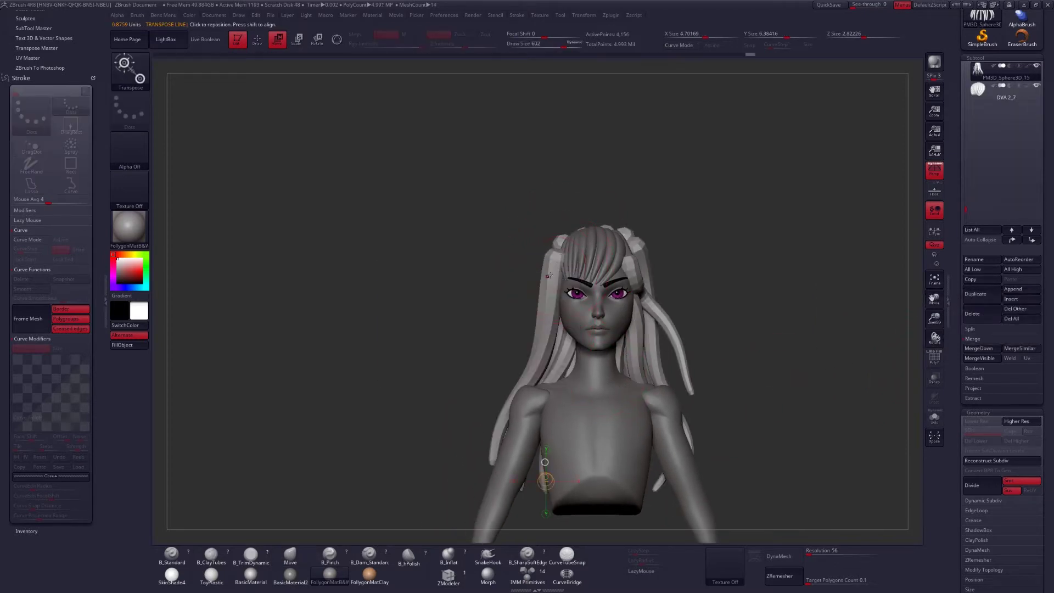
ctrl+click(552, 280)
key(q)
Step: Isolate the right-side strands beside the ear one after another and reshape them with the Move brush
mouse_move(570, 259)
right_down()
mouse_move(535, 236)
mouse_move(557, 264)
mouse_move(554, 305)
mouse_move(609, 305)
right_up()
key(w)
drag(622, 287, 591, 290)
key(q)
right_drag(596, 275, 564, 285)
right_drag(600, 243, 588, 298)
key(w)
drag(588, 298, 560, 292)
key(q)
mouse_move(577, 283)
right_down()
mouse_move(574, 247)
mouse_move(608, 237)
mouse_move(567, 274)
mouse_move(592, 244)
right_up()
key(w)
key(q)
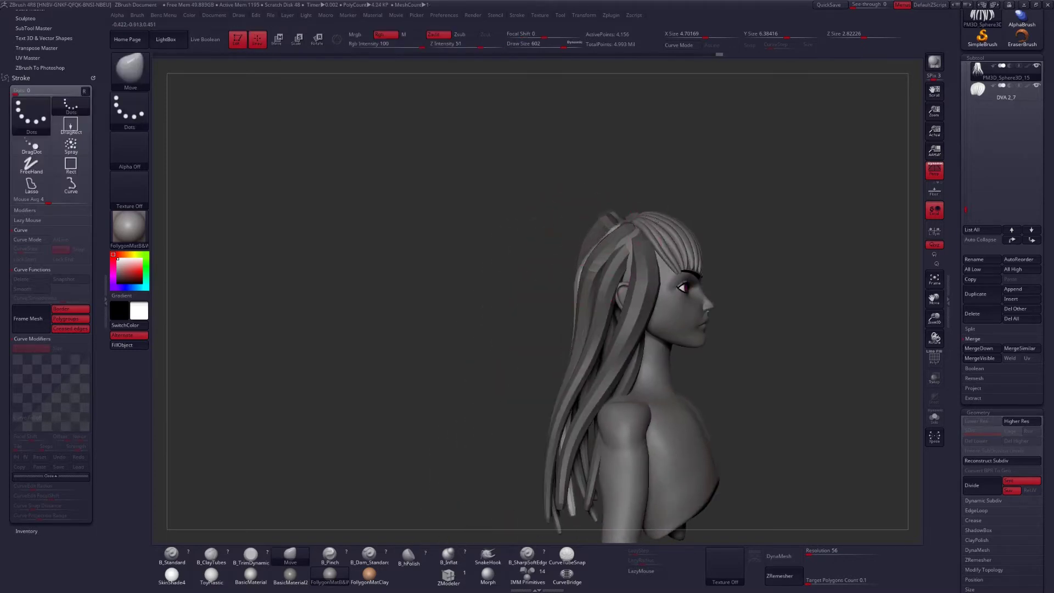
Step: Set the Move brush's draw size to 393 and adjust the strand roots at the crown from above
right_drag(592, 240, 591, 392)
key(w)
key(q)
right_drag(602, 290, 602, 324)
drag(601, 288, 599, 274)
key(space)
mouse_move(604, 274)
right_down()
mouse_move(603, 203)
mouse_move(664, 214)
mouse_move(573, 280)
mouse_move(486, 286)
right_up()
Step: Mask all but the outermost back strand at the crown and pull its root down onto the head
key(w)
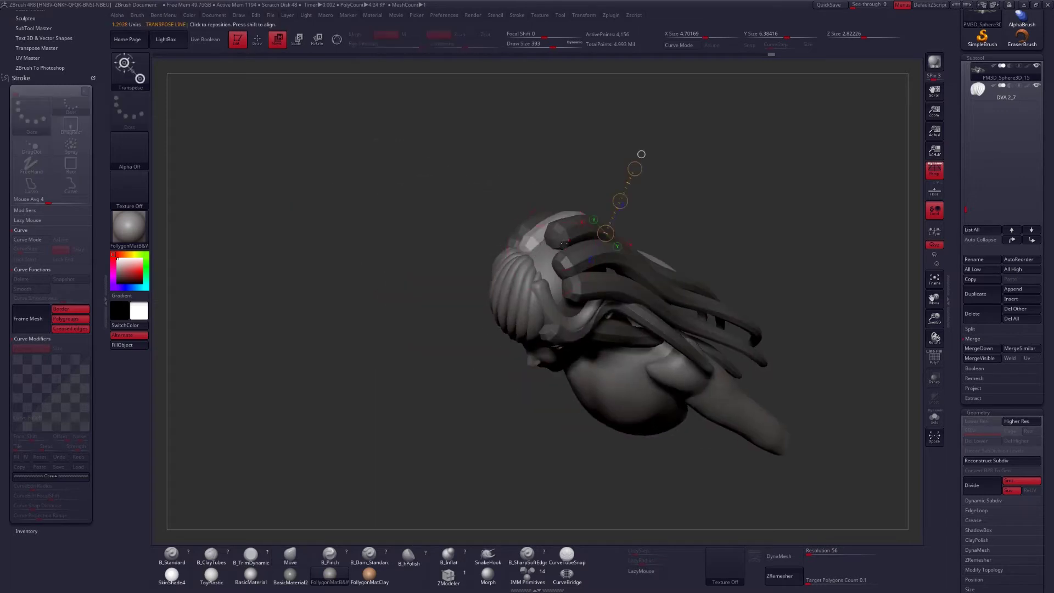
ctrl+click(566, 236)
key(q)
drag(550, 241, 528, 284)
right_drag(535, 292, 604, 269)
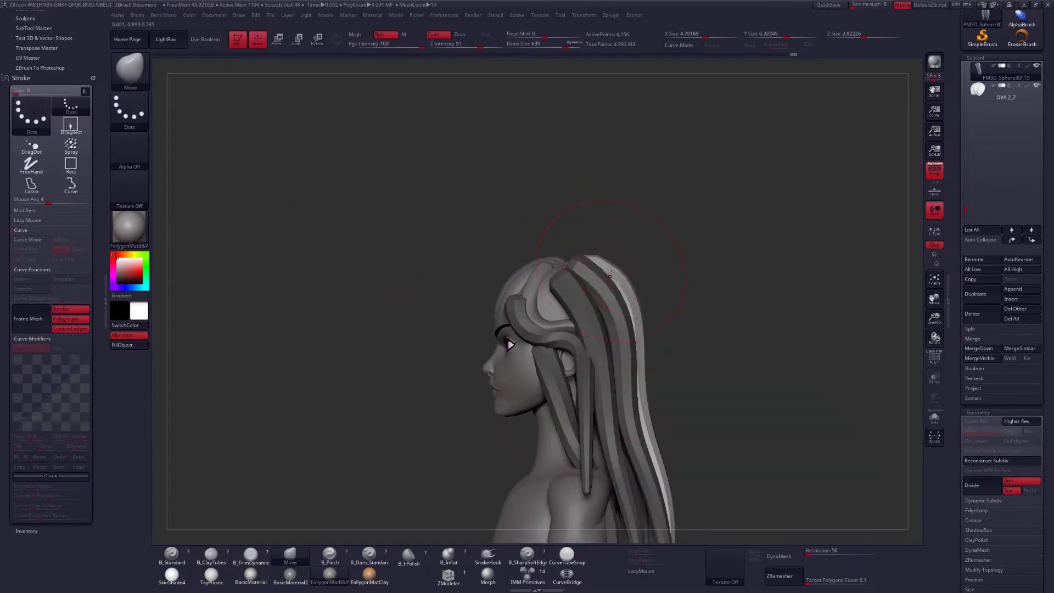
Step: Shape the isolated crown strands against the head with the Move brush, reducing the draw size to 430
right_drag(655, 313, 639, 330)
key(space)
drag(628, 356, 621, 357)
mouse_move(623, 329)
right_down()
mouse_move(621, 358)
mouse_move(642, 348)
mouse_move(637, 393)
right_up()
key(space)
drag(568, 317, 565, 318)
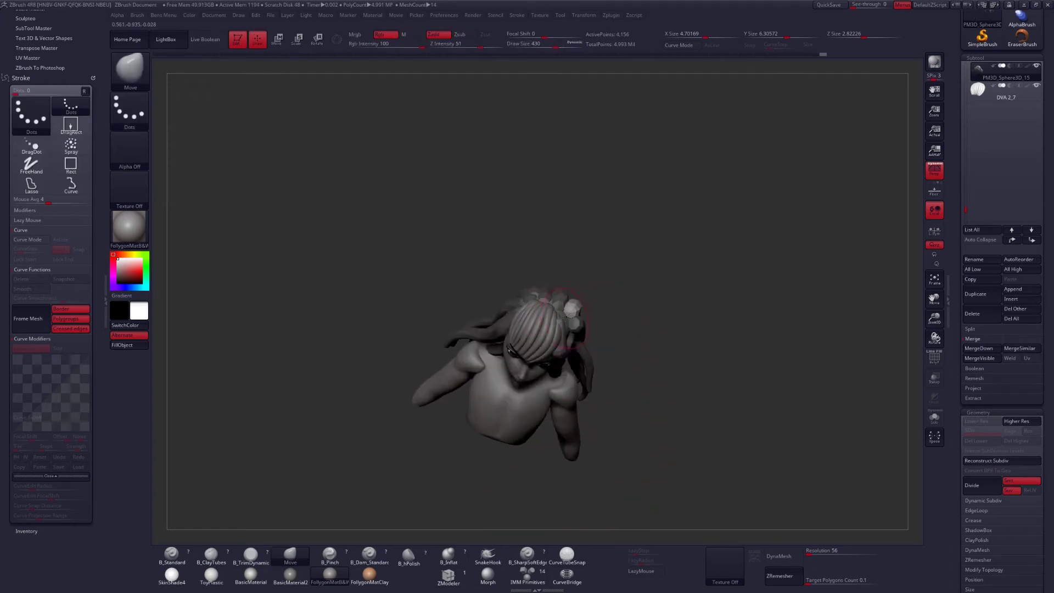
Step: Raise the draw size to 685 and work on the isolated long strand at the back of the head
right_drag(558, 328, 580, 316)
key(space)
key(space)
drag(567, 306, 577, 306)
mouse_move(582, 302)
right_down()
mouse_move(588, 293)
mouse_move(584, 319)
mouse_move(540, 343)
mouse_move(606, 382)
right_up()
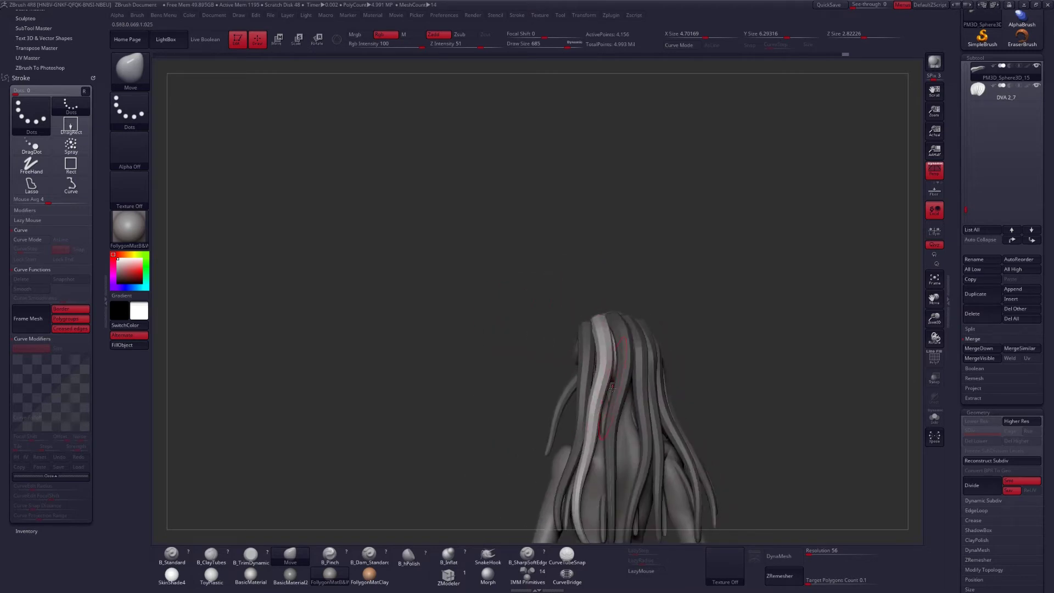
Step: Undo the last nudge of the isolated back strand and set the draw size to 794
drag(609, 396, 606, 396)
alt+right_drag(608, 396, 611, 360)
key(ctrl+z)
key(space)
drag(582, 390, 589, 390)
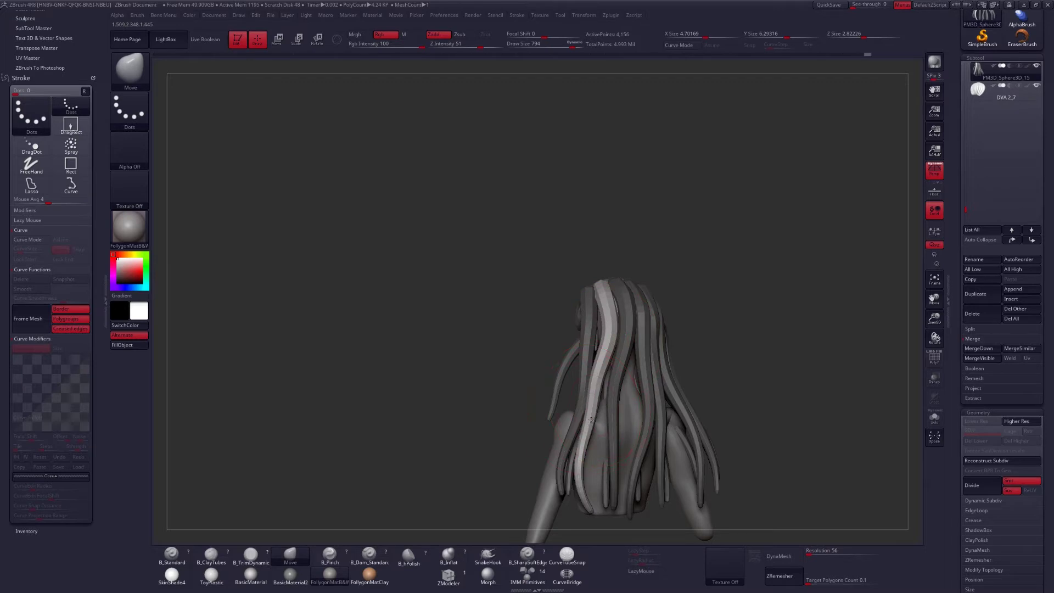
right_drag(594, 419, 610, 413)
Step: Isolate the left-side strands up to the temple and reshape them with the Move brush at draw size 533
key(w)
ctrl+click(566, 329)
key(q)
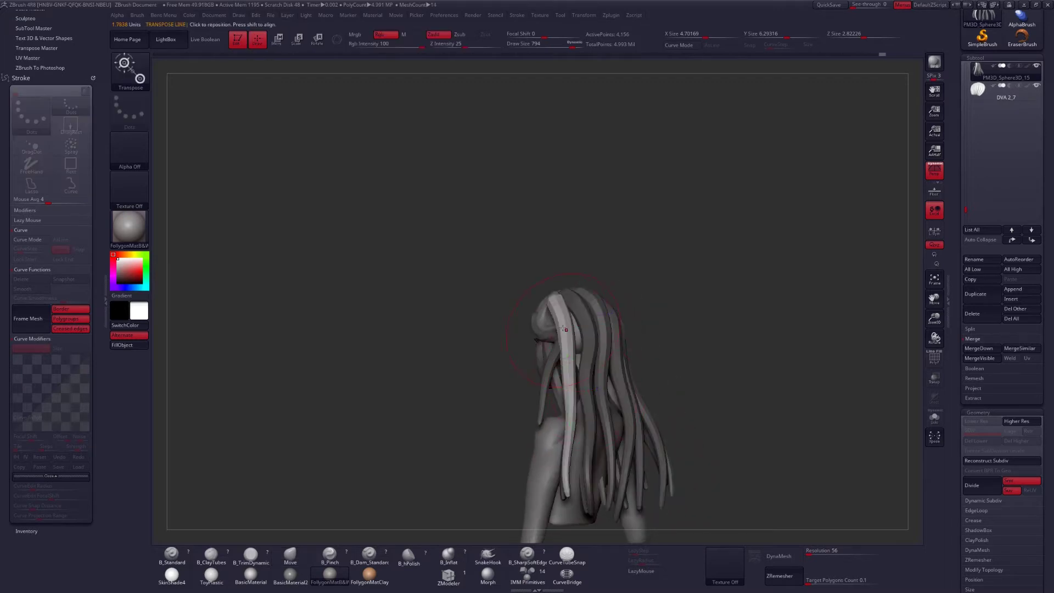
right_drag(566, 330, 586, 335)
key(space)
drag(557, 300, 547, 300)
mouse_move(549, 294)
right_down()
mouse_move(567, 285)
mouse_move(555, 319)
mouse_move(545, 309)
mouse_move(561, 287)
right_up()
mouse_move(548, 297)
shift+mouse_down()
mouse_move(588, 337)
mouse_move(590, 372)
mouse_move(509, 358)
mouse_move(590, 368)
mouse_move(518, 333)
mouse_move(524, 344)
mouse_move(522, 314)
mouse_move(532, 360)
shift+mouse_up()
right_click(593, 366)
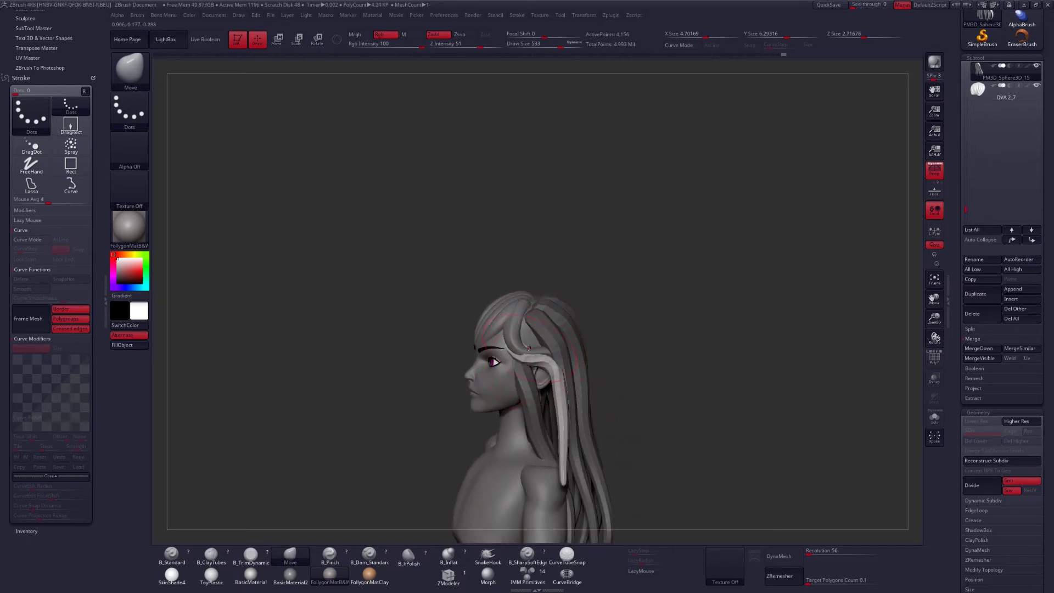
Step: Raise the strands' subdivision level and bend the isolated left temple strand outward from the head at draw size 639
drag(531, 336, 582, 331)
key(space)
drag(581, 373, 588, 397)
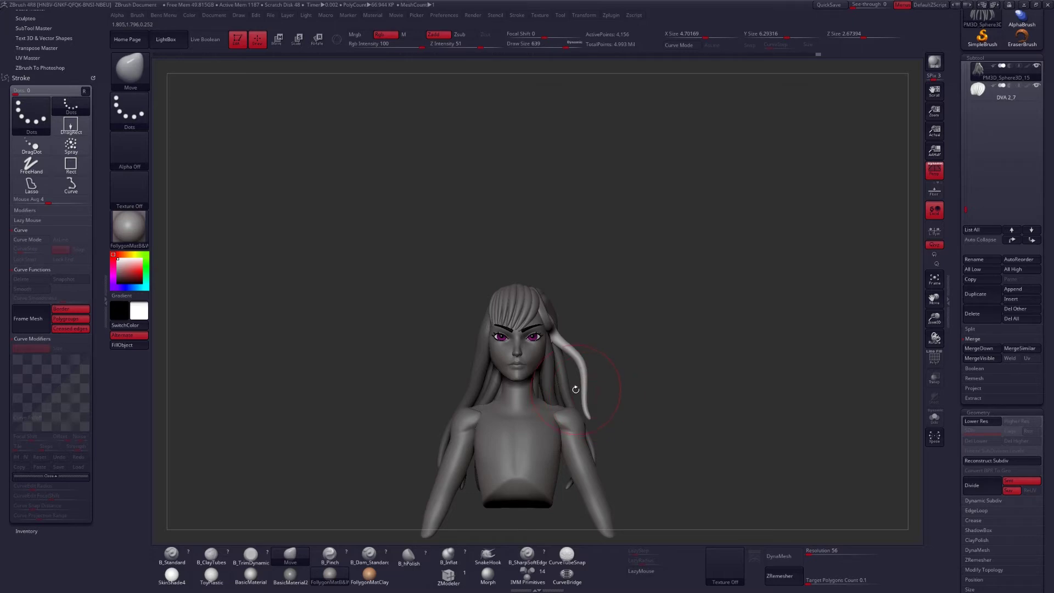
drag(595, 387, 572, 372)
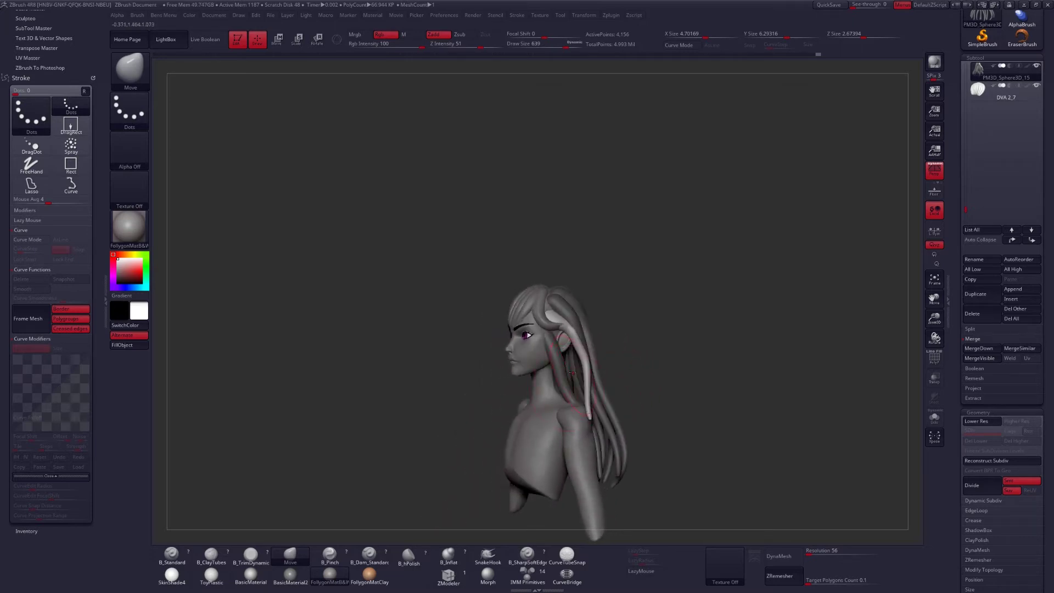
Step: Refine the root of the left temple strand with the Move brush at draw sizes 286 and 422
mouse_move(576, 346)
alt+right_down()
mouse_move(577, 391)
mouse_move(594, 427)
mouse_move(549, 417)
alt+right_up()
key(space)
drag(504, 410, 484, 409)
ctrl+shift+click(540, 375)
key(alt+s)
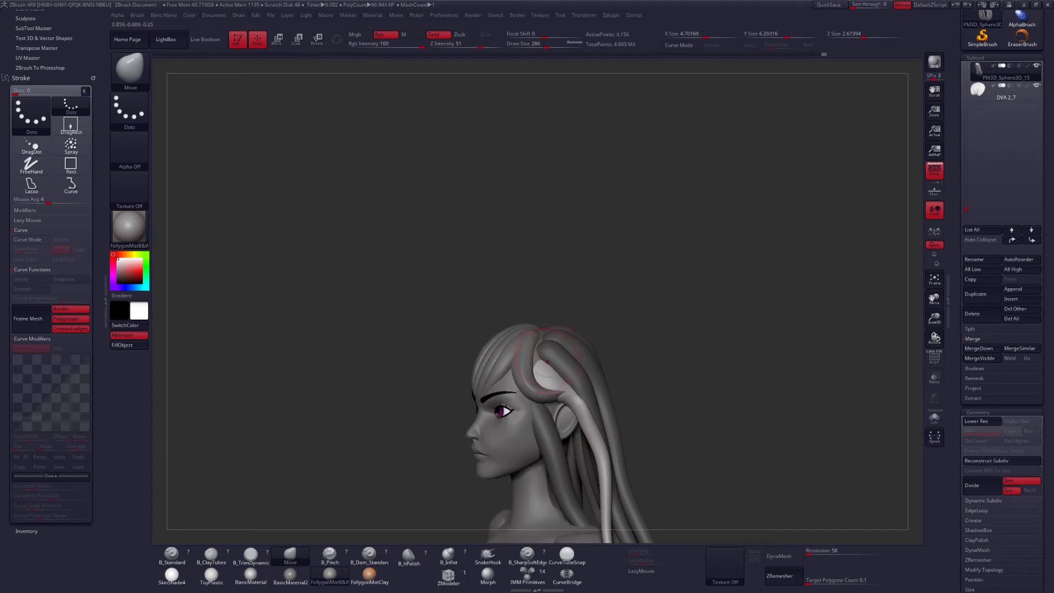
right_drag(545, 362, 609, 364)
alt+right_drag(610, 363, 599, 322)
key(space)
drag(540, 371, 550, 371)
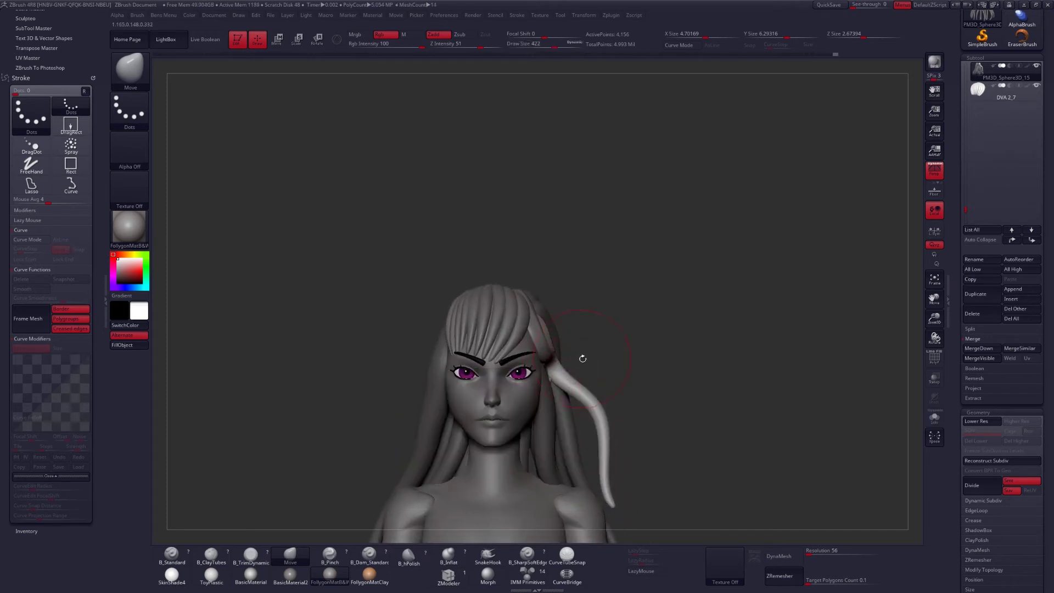
Step: Set the draw size to 576 and isolate the strand hanging in front of the left ear, checking it in solo
key(alt+s)
key(space)
drag(548, 360, 555, 361)
key(alt+s)
right_drag(588, 357, 523, 354)
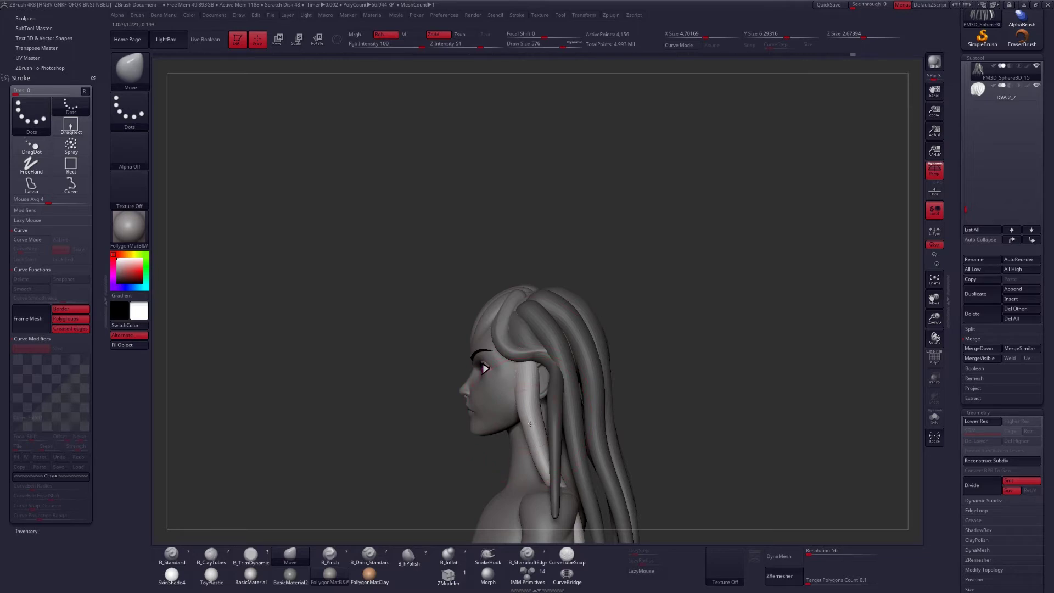
Step: Sweep the strand in front of the left ear back toward the shoulder with the draw size at 1000
mouse_move(539, 426)
alt+right_down()
mouse_move(521, 375)
mouse_move(593, 389)
mouse_move(534, 389)
alt+right_up()
key(alt+s)
key(space)
drag(538, 399, 577, 393)
key(space)
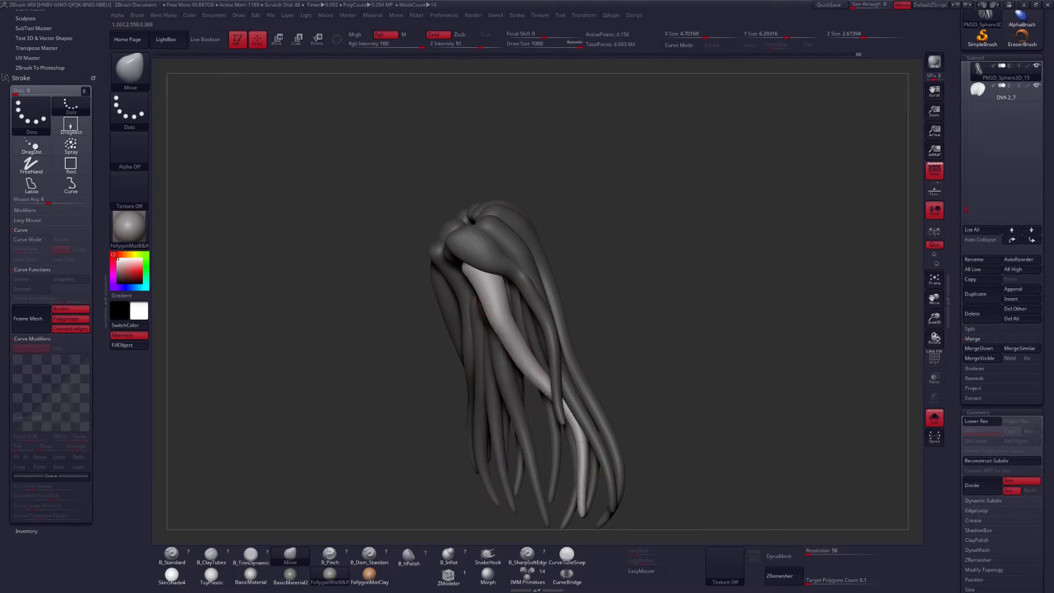
Step: Check the strands in solo and mask everything except the inner strand behind the right ear
key(alt+s)
mouse_move(571, 389)
right_down()
mouse_move(583, 388)
mouse_move(554, 386)
mouse_move(618, 350)
mouse_move(602, 324)
mouse_move(592, 328)
right_up()
key(alt+s)
key(alt+s)
key(space)
drag(591, 328, 581, 329)
key(w)
ctrl+drag(596, 285, 583, 349)
key(q)
key(space)
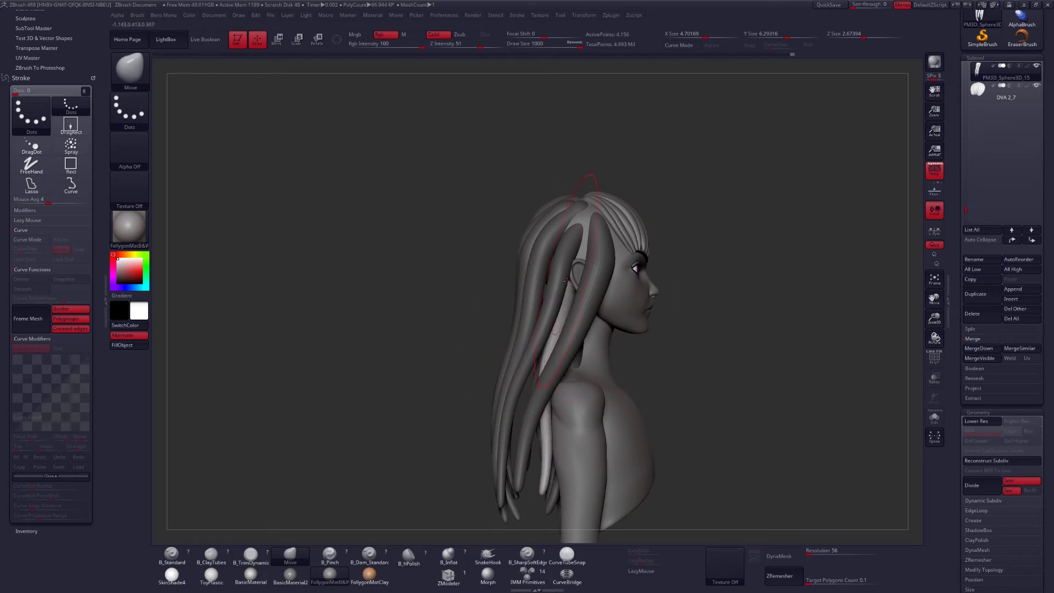
Step: Shift the isolated inner strand behind the right ear into the gap between strands, reducing the draw size to 648
mouse_move(568, 298)
right_down()
mouse_move(580, 351)
mouse_move(613, 355)
mouse_move(596, 306)
right_up()
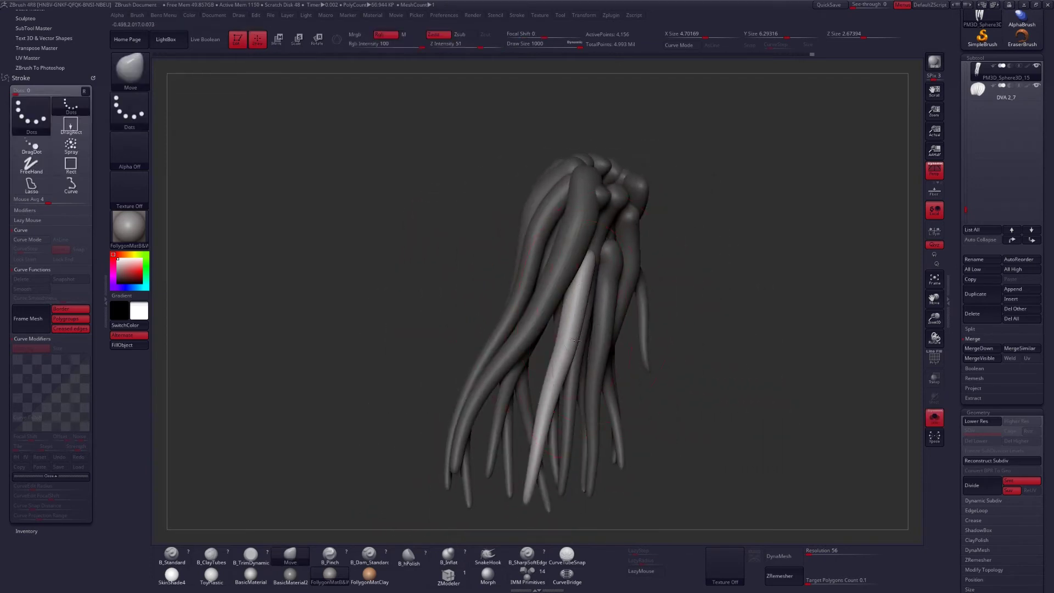
right_drag(576, 341, 581, 335)
drag(561, 351, 553, 355)
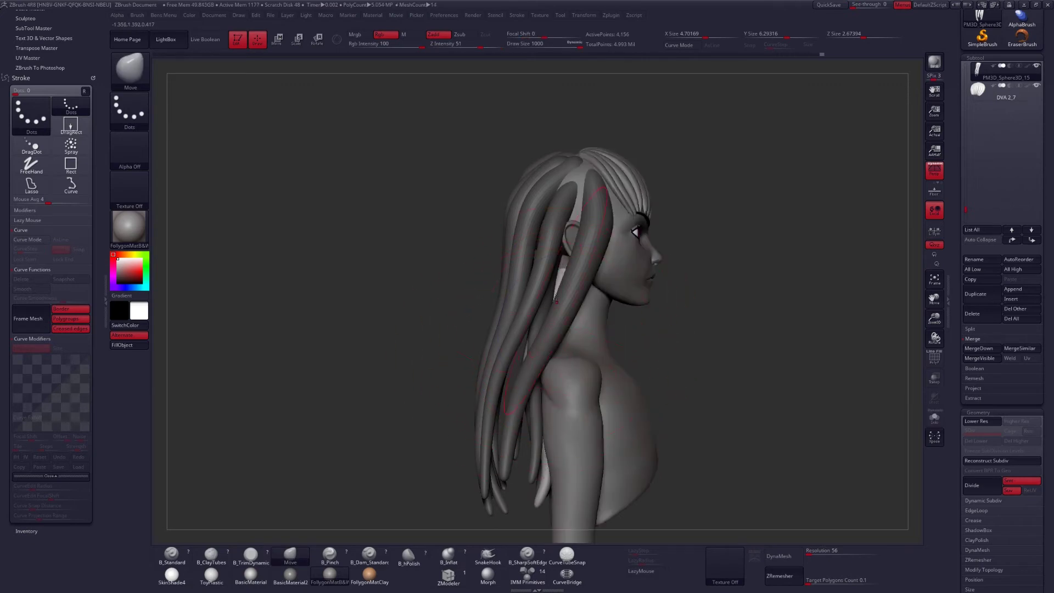
right_drag(554, 302, 576, 262)
right_drag(645, 297, 636, 274)
key(space)
drag(615, 277, 631, 274)
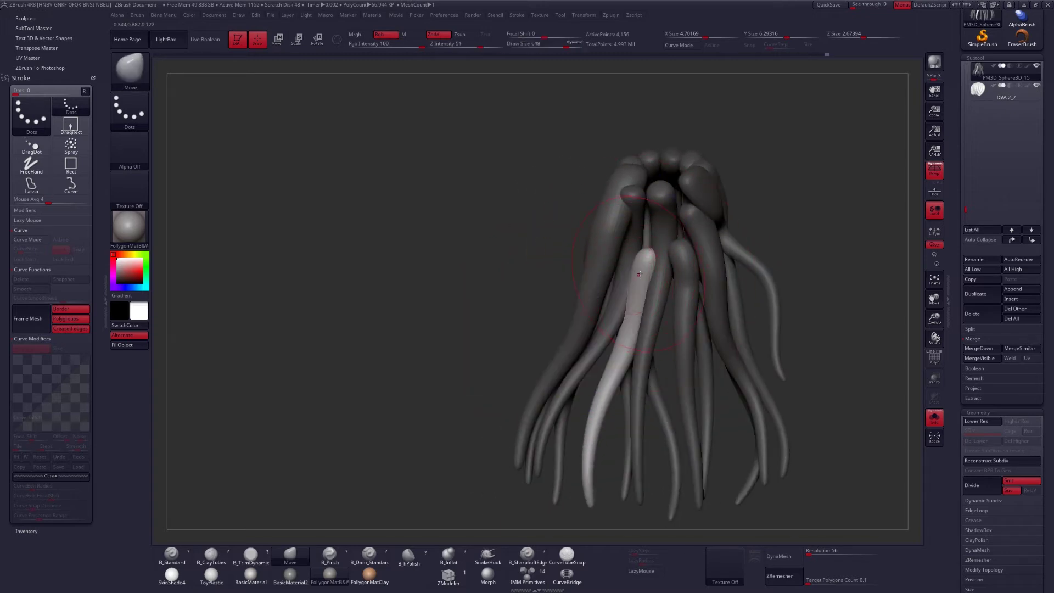
drag(641, 295, 645, 295)
mouse_move(645, 295)
right_down()
mouse_move(680, 307)
mouse_move(653, 311)
right_up()
Step: Isolate the neighbouring inner strand on the left side, check it in solo, and collapse the Stroke tray
key(w)
ctrl+click(680, 331)
key(q)
mouse_move(717, 333)
alt+right_down()
mouse_move(612, 328)
mouse_move(607, 318)
alt+right_up()
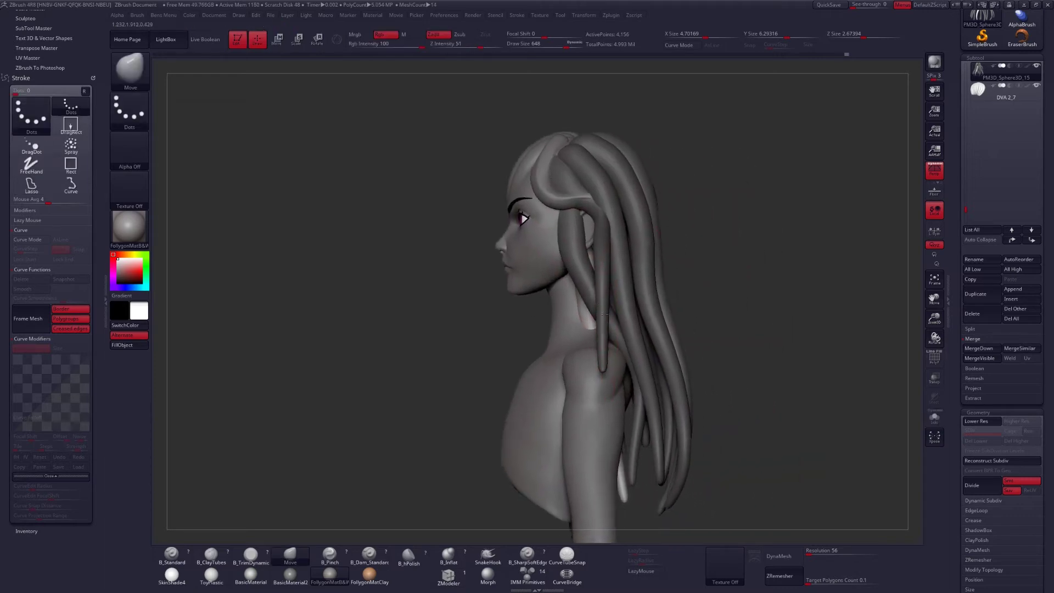
key(alt+s)
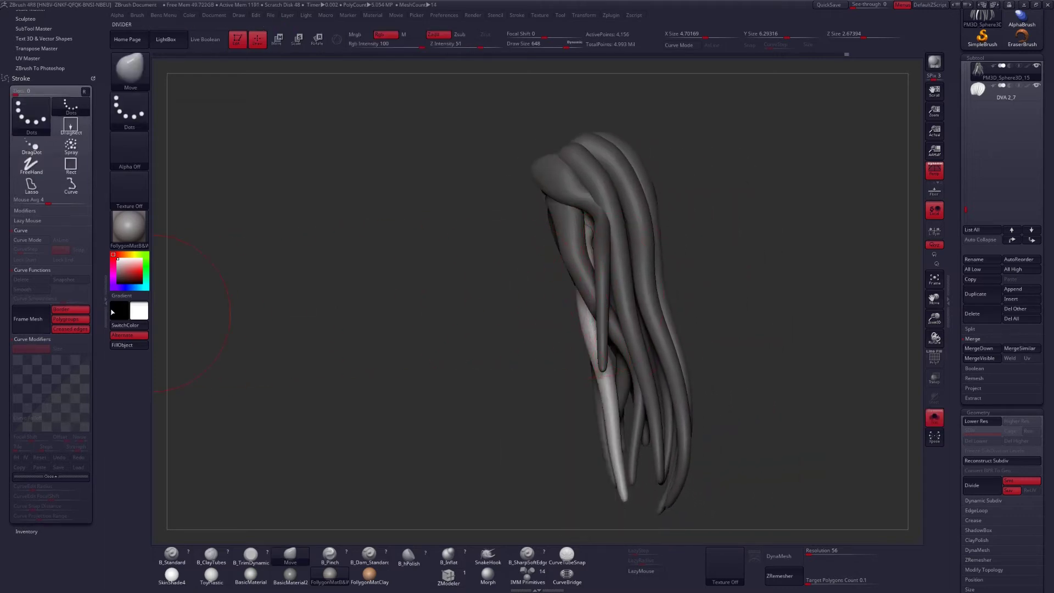
click(112, 302)
key(alt+s)
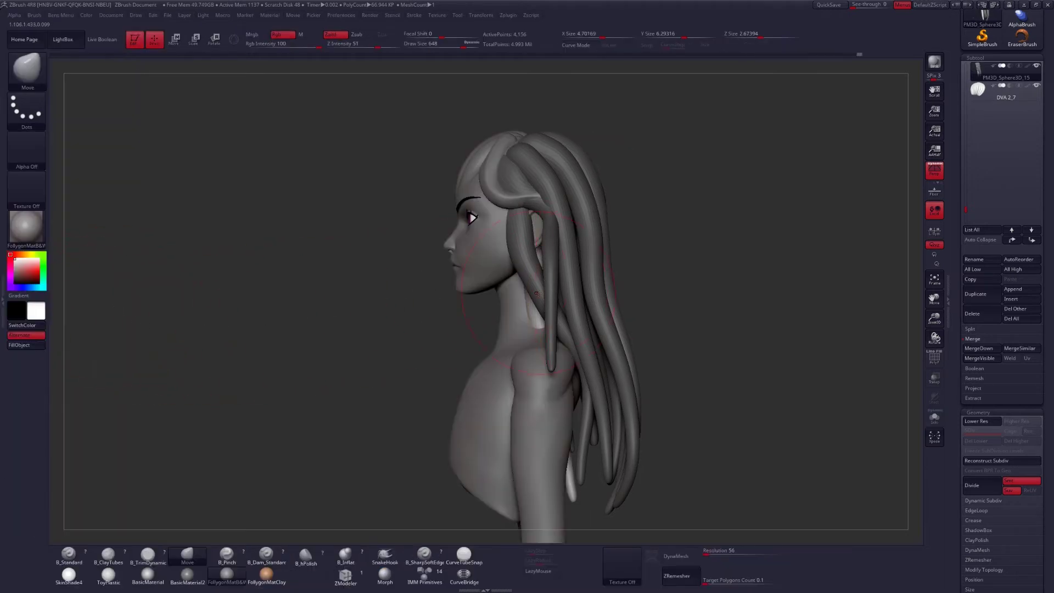
Step: Pull the middle and lower parts of the isolated left inner strand backward behind the neck, checking in solo
key(alt+s)
drag(538, 324, 569, 328)
key(alt+s)
key(alt+s)
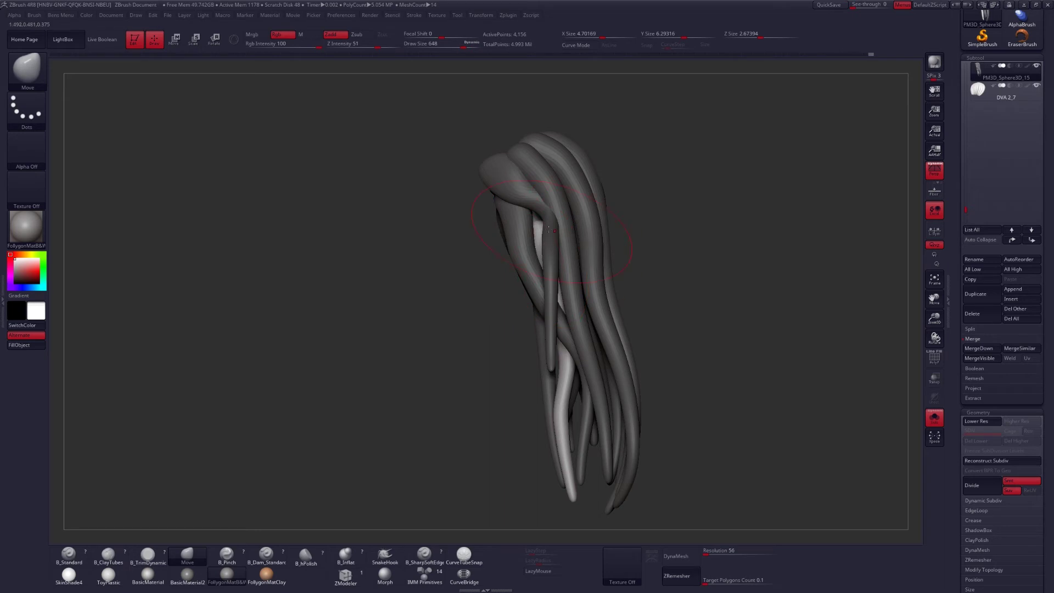
key(alt+s)
key(alt+s)
drag(566, 403, 583, 411)
key(alt+s)
key(alt+s)
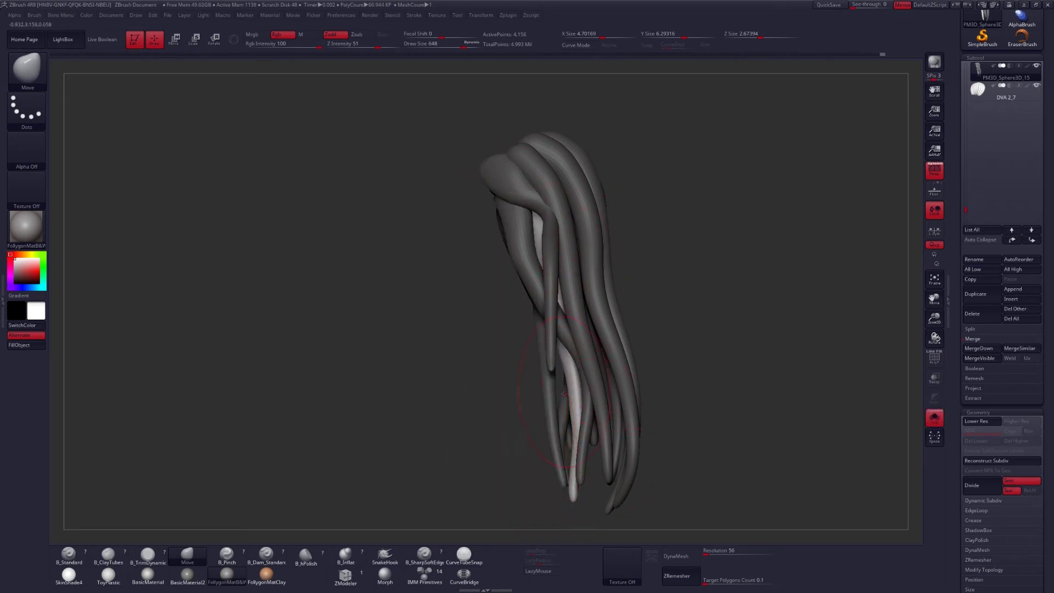
Step: Isolate the inner strand on the right side at draw size 878 and compare it with the bust shown and hidden
right_drag(494, 403, 594, 388)
key(w)
key(q)
right_drag(716, 325, 610, 382)
key(space)
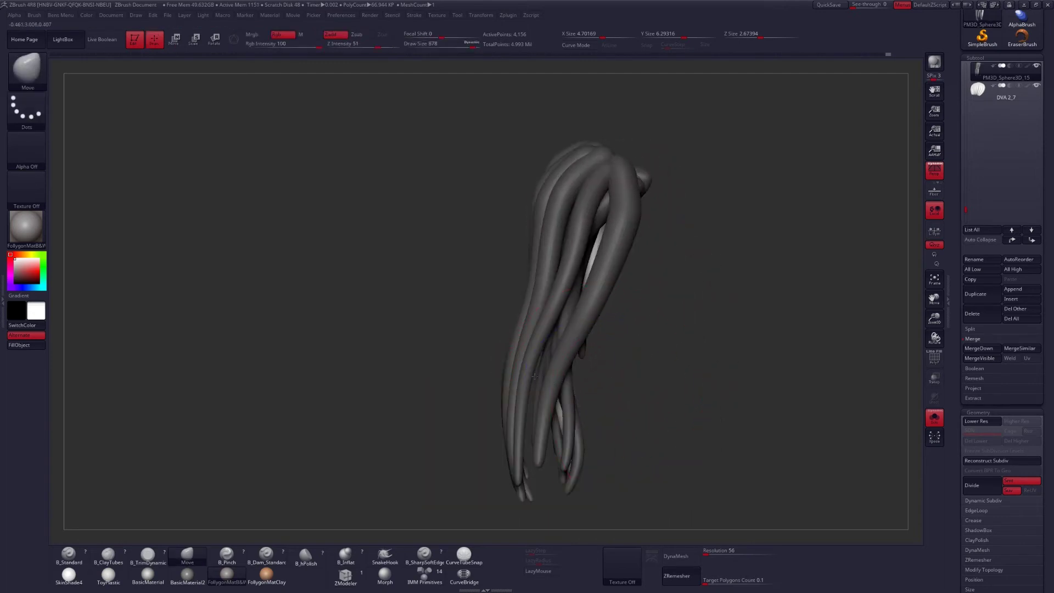
key(alt+s)
key(alt+s)
Step: Adjust the isolated inner strand from the front in solo with a smaller Move brush
right_drag(596, 255, 686, 285)
key(alt+s)
key(space)
drag(667, 286, 654, 285)
right_drag(656, 286, 708, 280)
Step: Delete the PM3D_Sphere3D_14 strand subtool looping over the left temple
mouse_move(656, 255)
alt+right_down()
mouse_move(611, 330)
mouse_move(685, 330)
mouse_move(615, 357)
mouse_move(596, 325)
alt+right_up()
alt+click(598, 327)
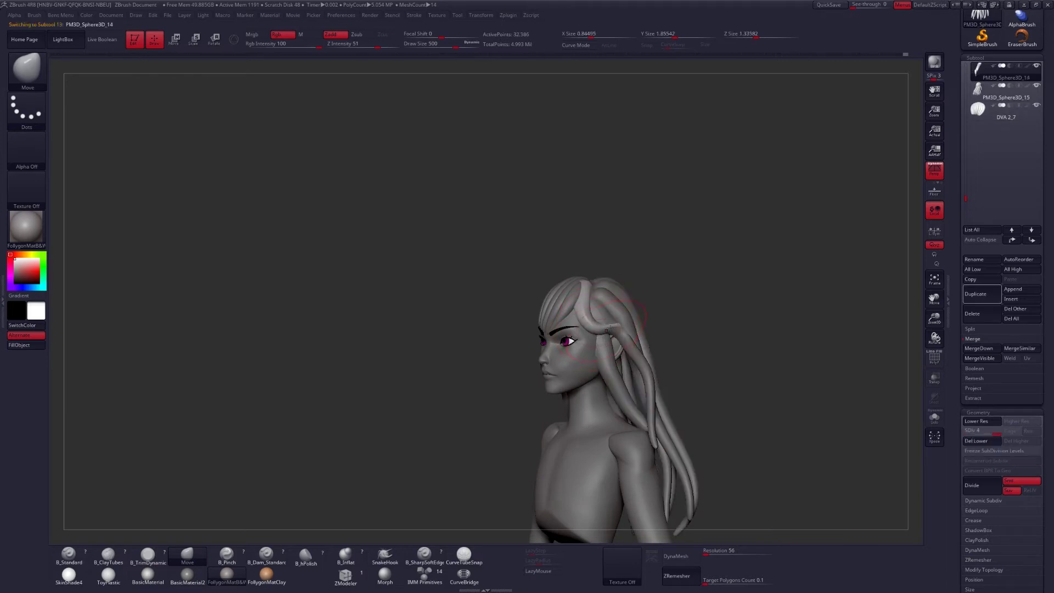
click(981, 297)
click(906, 332)
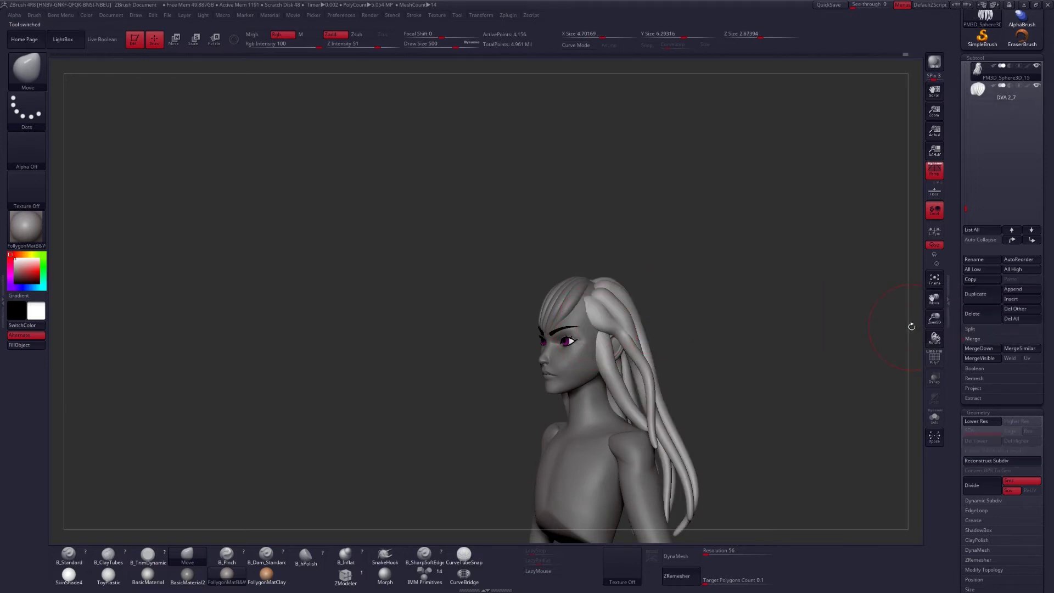
Step: Set the draw size to 422 and isolate the strand running behind the right ear for reshaping
drag(760, 291, 627, 329)
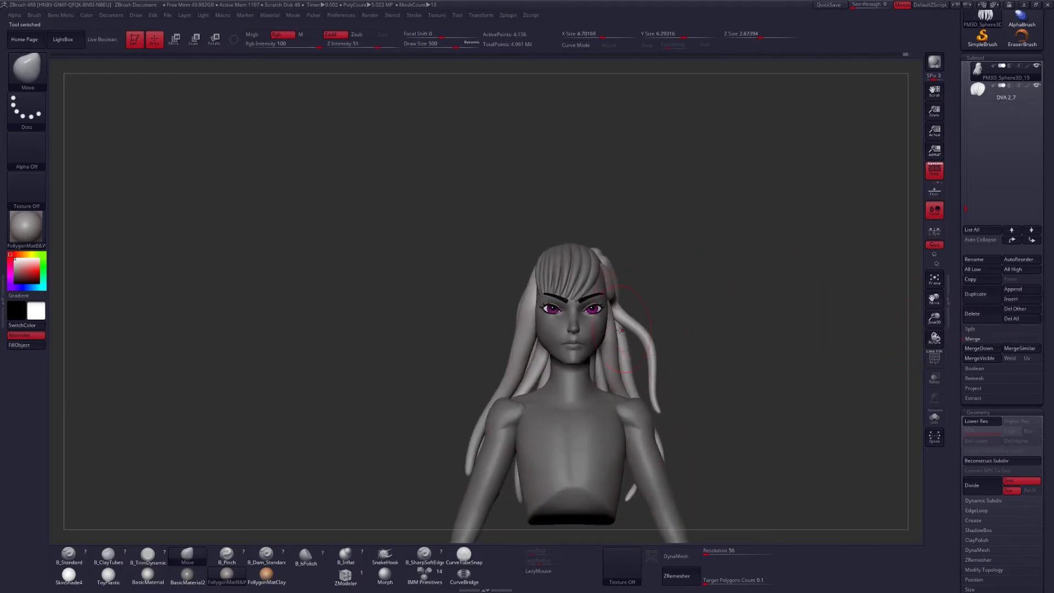
key(space)
mouse_move(514, 292)
mouse_down()
mouse_move(526, 292)
mouse_move(478, 272)
mouse_up()
key(space)
key(w)
key(q)
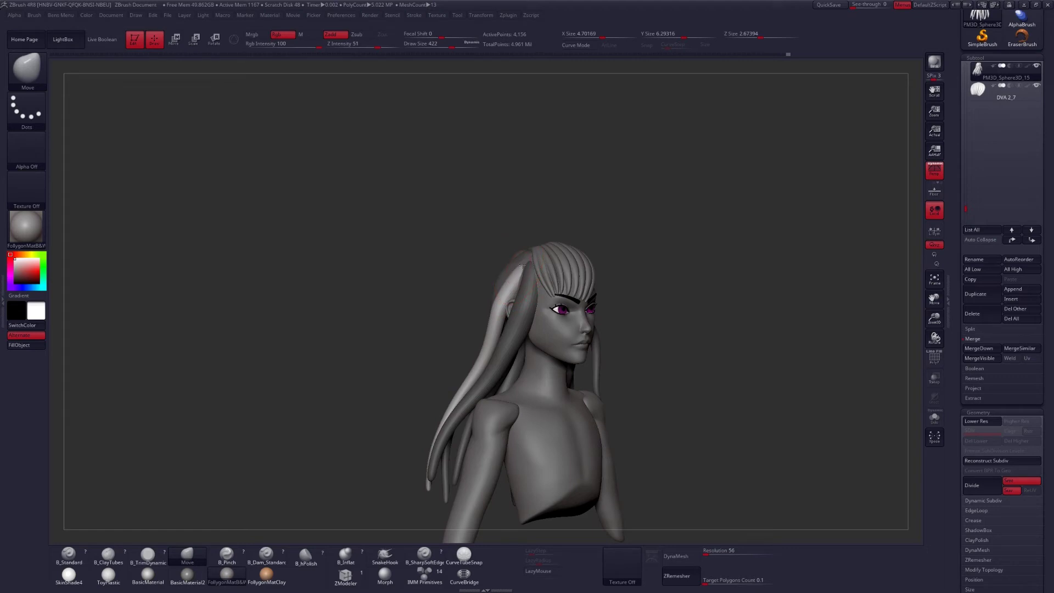
right_drag(525, 274, 519, 294)
Step: Isolate another strand toward the back of the head and raise the Move brush's draw size to 921
key(w)
ctrl+click(487, 316)
key(q)
key(space)
drag(486, 330, 500, 332)
key(alt+s)
key(space)
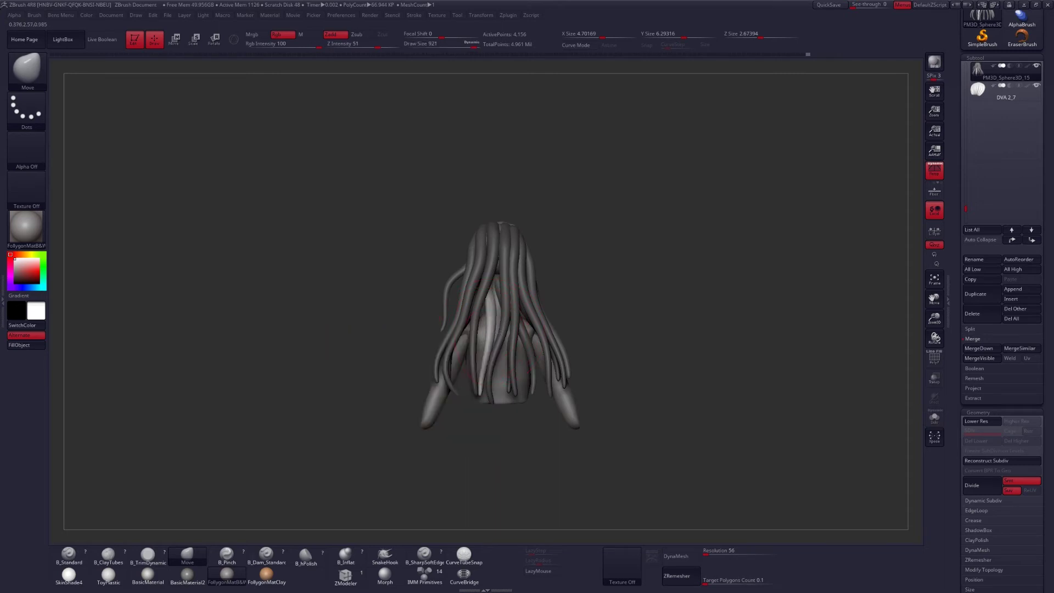
Step: Isolate the middle inner strand at the back, show the strands in solo, and reselect the Move brush
right_drag(498, 325, 522, 287)
key(w)
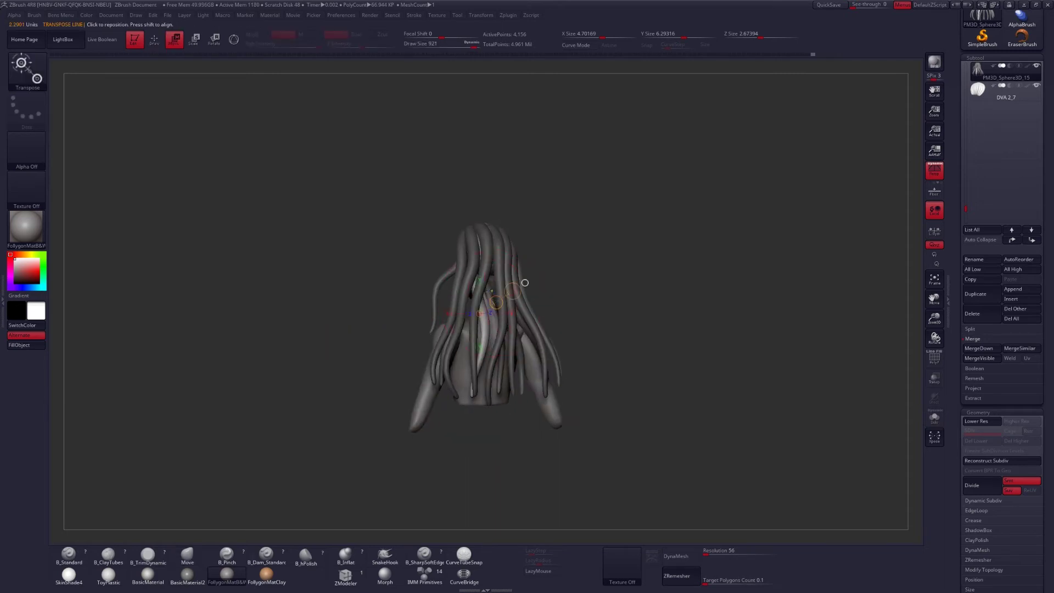
key(q)
key(b)
key(m)
key(v)
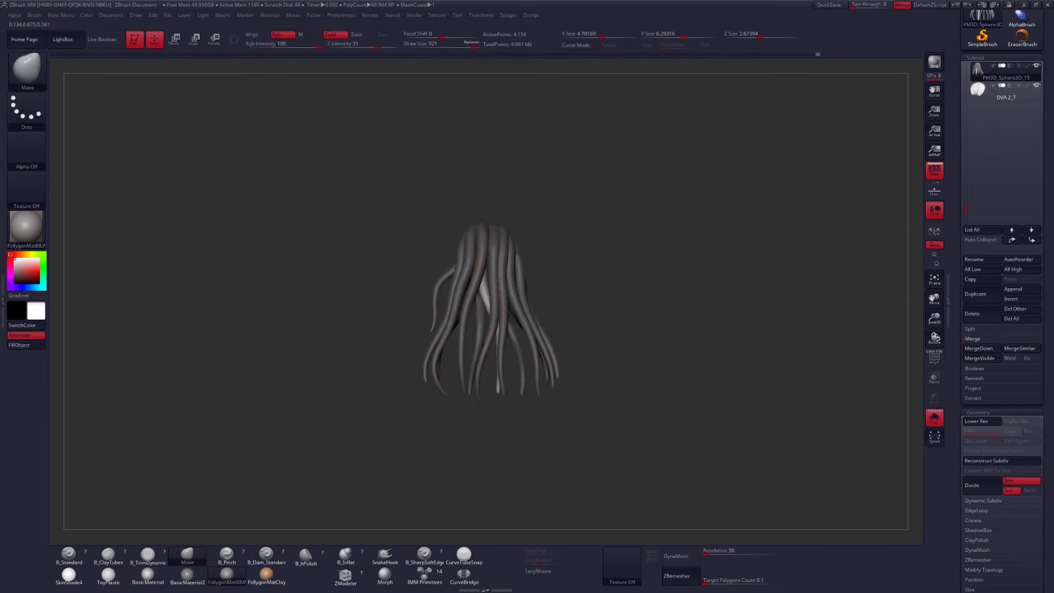
Step: Undo the last nudge of the back strands, set the draw size to 685, and clear the mask
drag(498, 279, 494, 281)
key(ctrl+z)
mouse_move(476, 280)
right_down()
mouse_move(508, 288)
mouse_move(495, 288)
right_up()
right_drag(431, 310, 518, 380)
key(space)
mouse_move(607, 344)
ctrl+mouse_down()
mouse_move(621, 332)
mouse_move(609, 337)
ctrl+mouse_up()
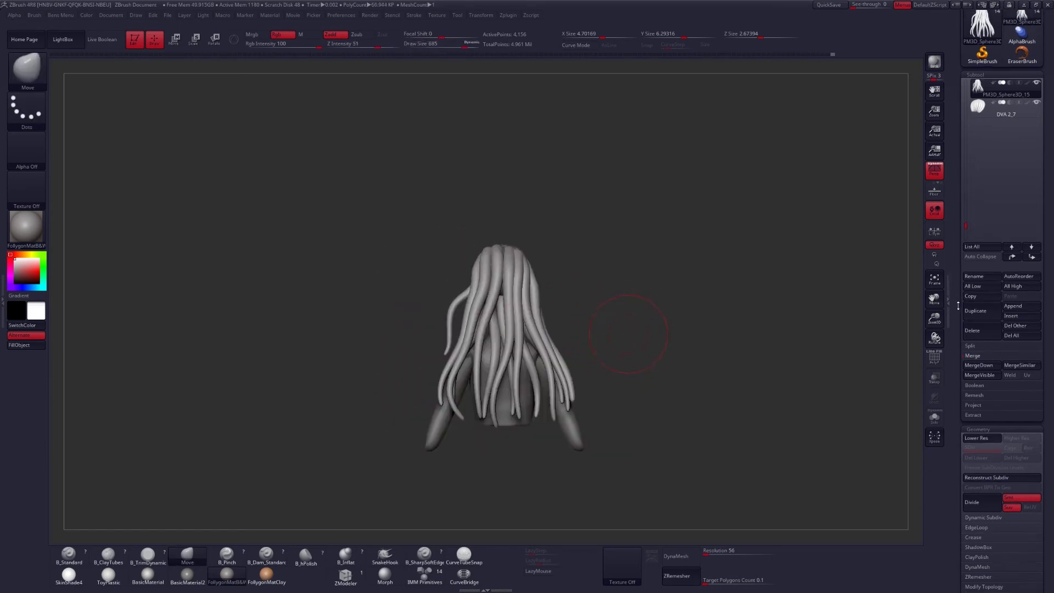
Step: Thicken all the hair strands slightly with the Inflate deformation
scroll(968, 344, down, 3)
scroll(969, 330, down, 9)
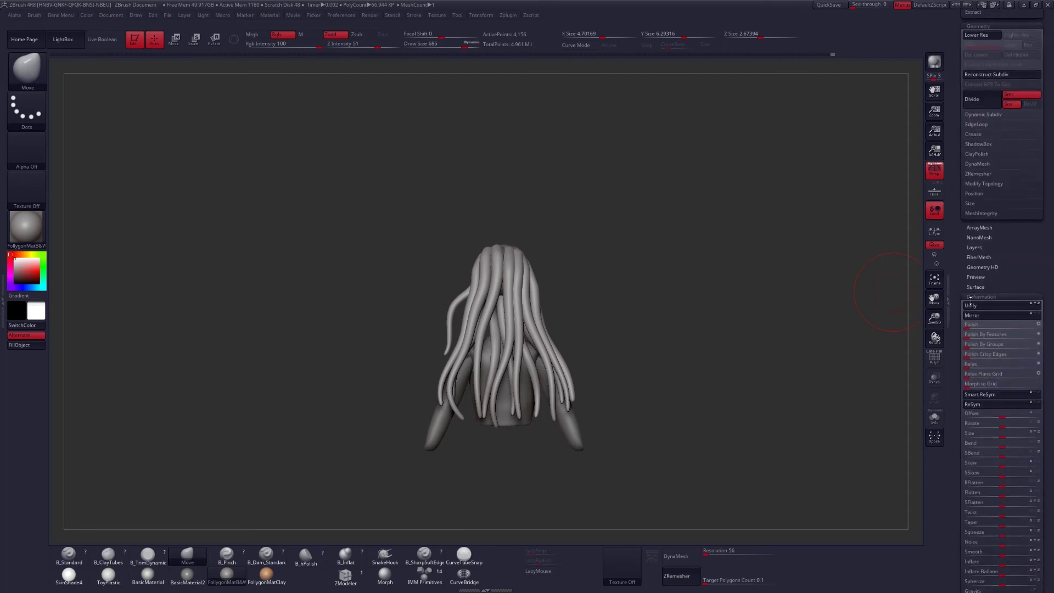
scroll(989, 516, down, 3)
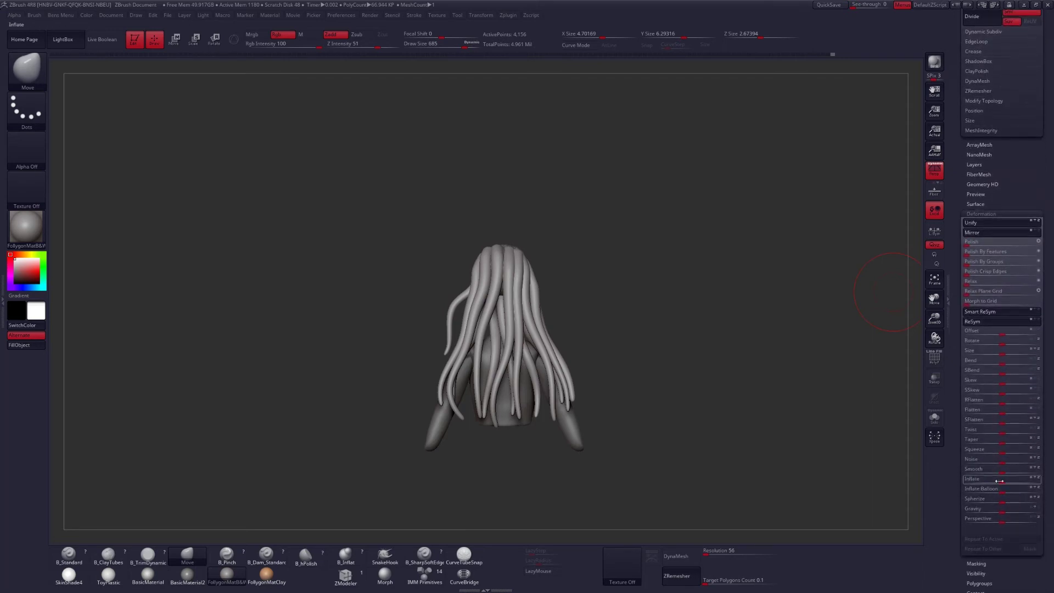
drag(1007, 481, 1011, 482)
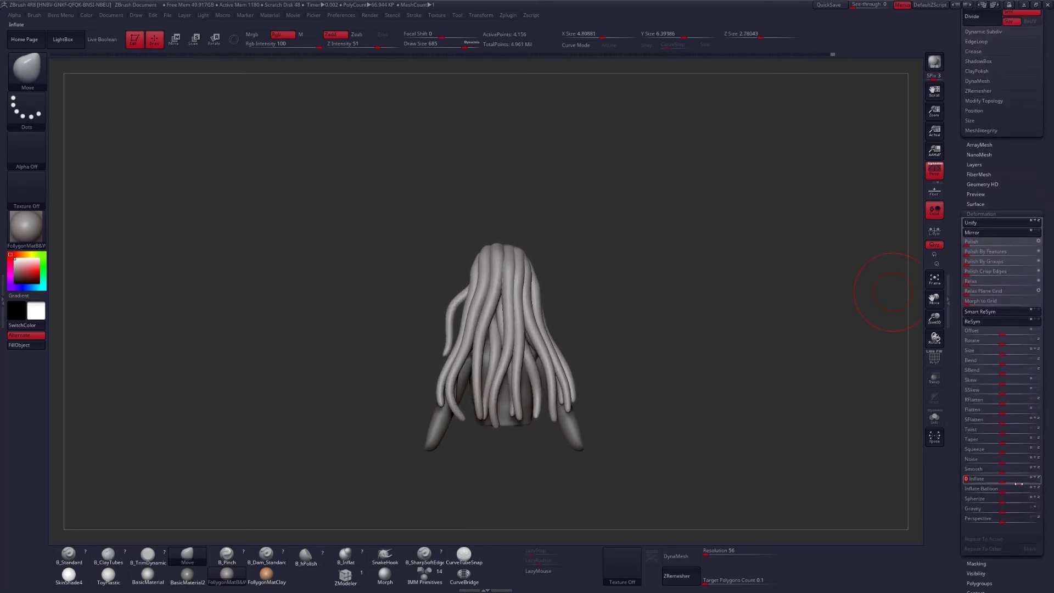
Step: Set the Move brush's draw size to 517 for adjusting the strands around the crown
mouse_move(409, 404)
right_down()
mouse_move(497, 398)
mouse_move(585, 373)
mouse_move(565, 422)
mouse_move(551, 387)
right_up()
key(space)
drag(551, 385, 551, 392)
right_drag(551, 391, 553, 354)
key(space)
drag(577, 380, 567, 381)
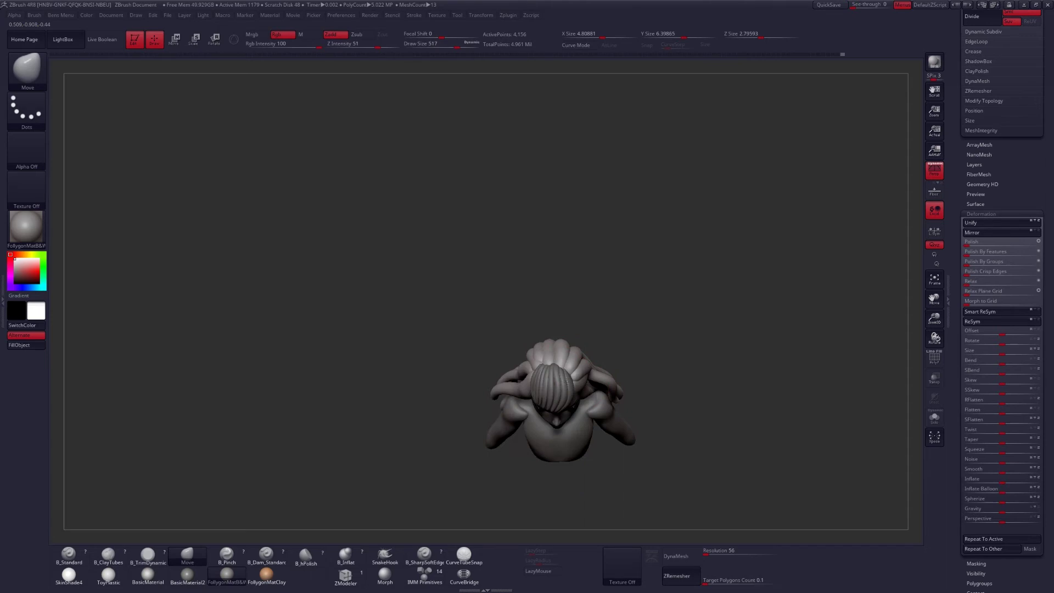
Step: Nudge the strands at the top of the head and enlarge the Move brush's draw size
right_drag(567, 381, 549, 379)
drag(568, 377, 573, 382)
mouse_move(573, 382)
right_down()
mouse_move(594, 382)
mouse_move(570, 379)
mouse_move(579, 336)
right_up()
mouse_move(574, 396)
alt+right_down()
mouse_move(575, 345)
mouse_move(600, 347)
alt+right_up()
key(space)
drag(566, 347, 577, 348)
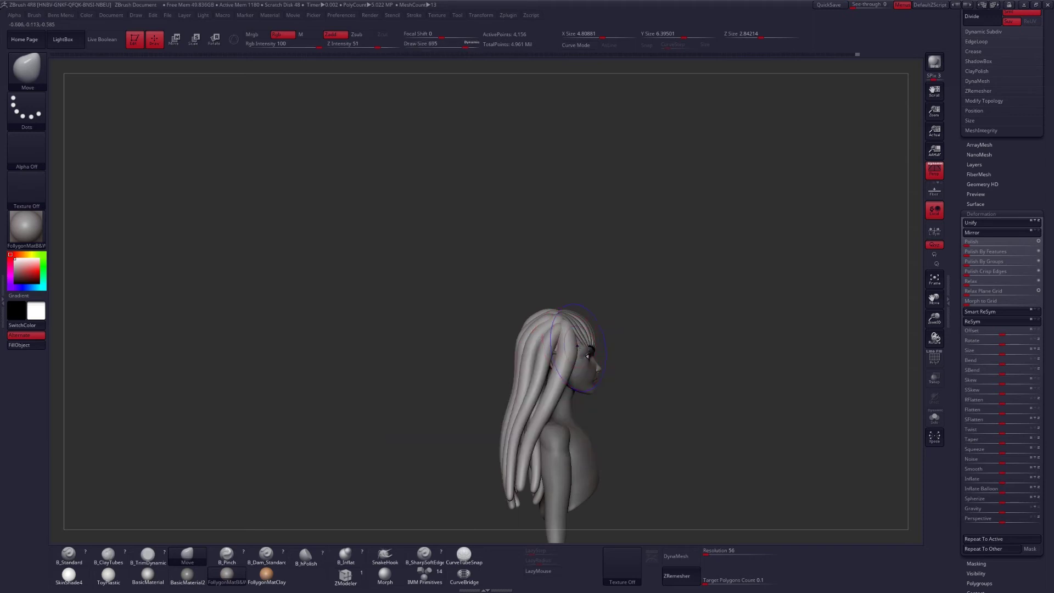
Step: Subdivide the hair strands twice and smooth the strand beside the face
key(shift)
key(ctrl)
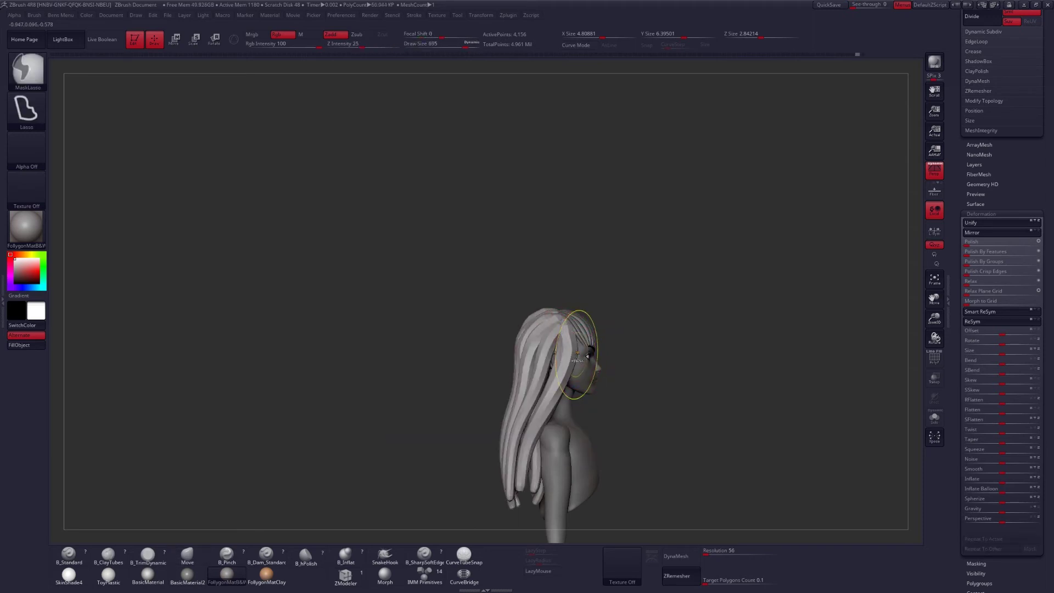
shift+drag(575, 356, 567, 362)
mouse_move(553, 362)
right_down()
mouse_move(578, 365)
mouse_move(546, 360)
mouse_move(543, 330)
right_up()
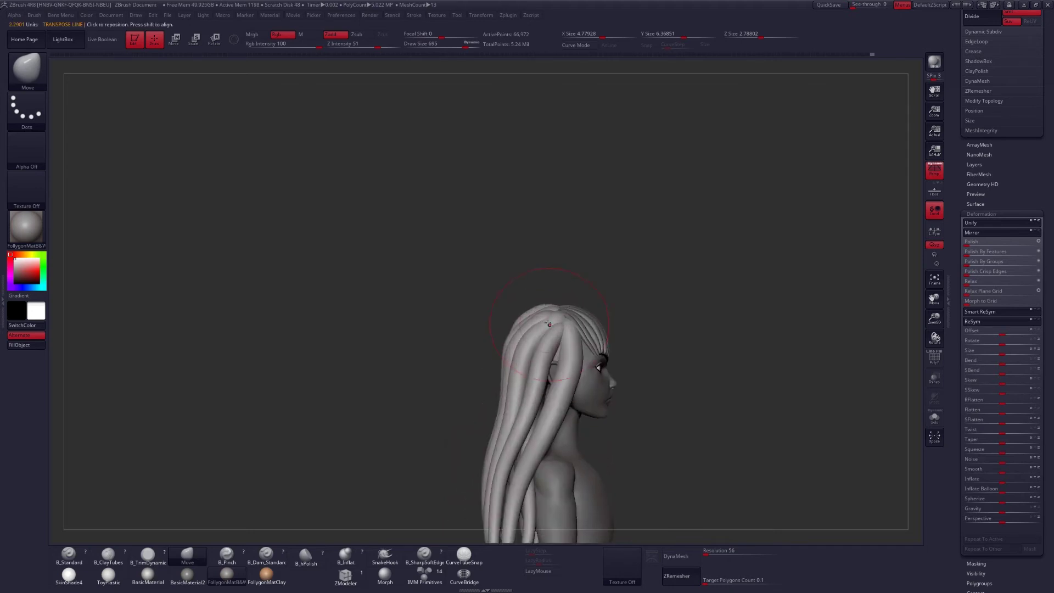
Step: Isolate a strand at the crown, clear the mask, and set the Move brush's draw size to 602
key(w)
ctrl+drag(542, 315, 530, 262)
key(q)
mouse_move(550, 314)
right_down()
mouse_move(540, 316)
mouse_move(577, 308)
right_up()
ctrl+drag(569, 281, 563, 287)
right_drag(563, 297, 536, 318)
key(space)
drag(533, 324, 526, 325)
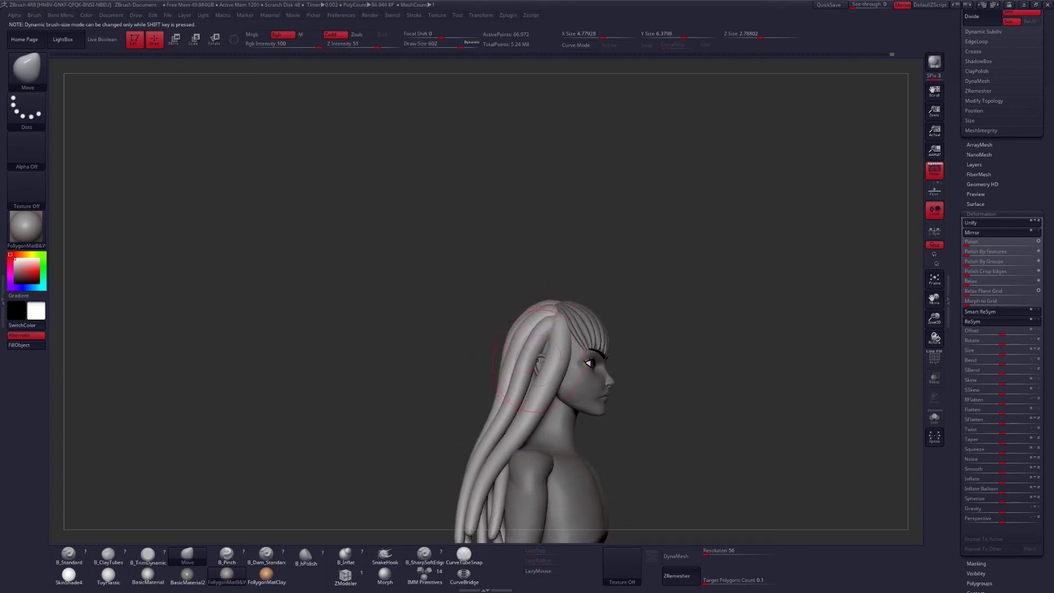
Step: Nudge the strands at the upper back of the head and isolate one of them with a mask
shift+right_drag(534, 359, 522, 336)
drag(504, 309, 508, 315)
mouse_move(508, 314)
right_down()
mouse_move(529, 325)
mouse_move(512, 331)
right_up()
key(w)
ctrl+click(495, 318)
key(q)
key(shift)
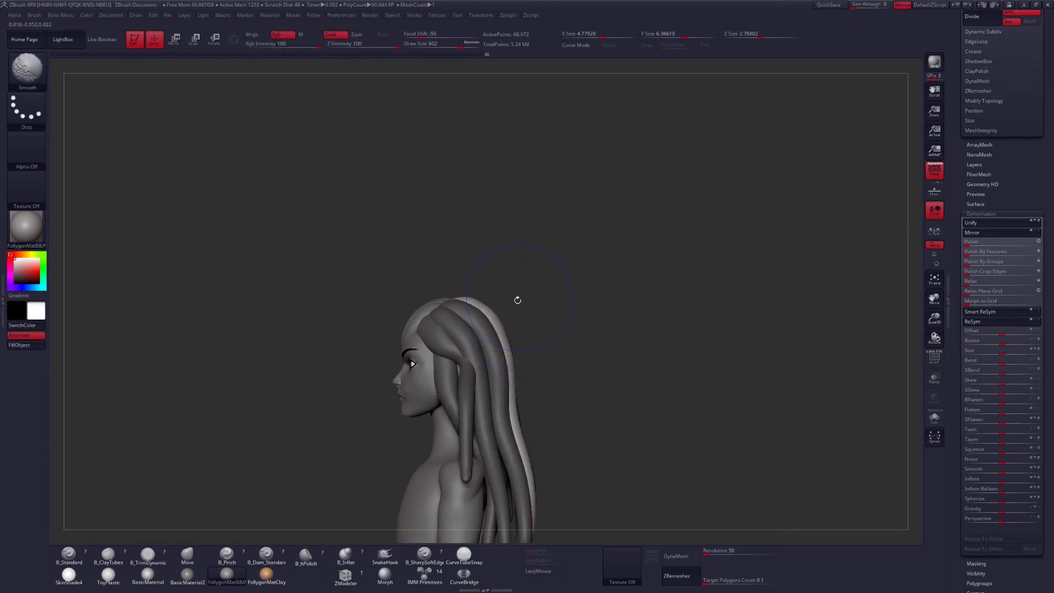
Step: Clear the mask, then isolate and reshape the strand flaring out from the character's left side
ctrl+drag(548, 351, 576, 374)
alt+right_drag(535, 362, 615, 350)
key(w)
ctrl+click(551, 379)
key(q)
drag(550, 350, 534, 360)
key(shift)
right_drag(521, 337, 560, 355)
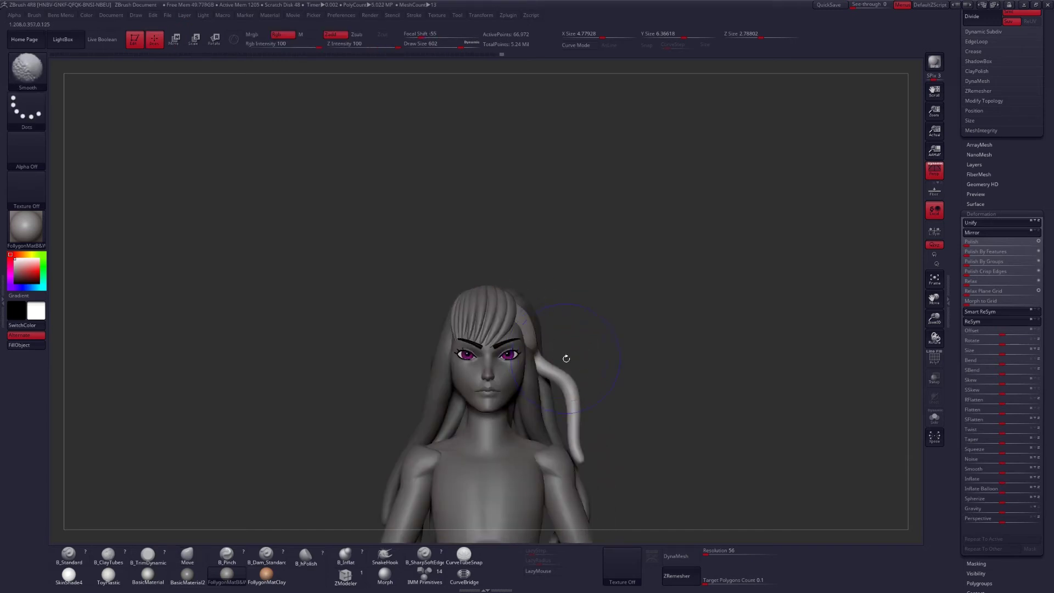
Step: Set the draw size to 318 and taper the isolated side strand's tip
alt+right_drag(577, 396, 597, 329)
key(space)
drag(586, 383, 544, 383)
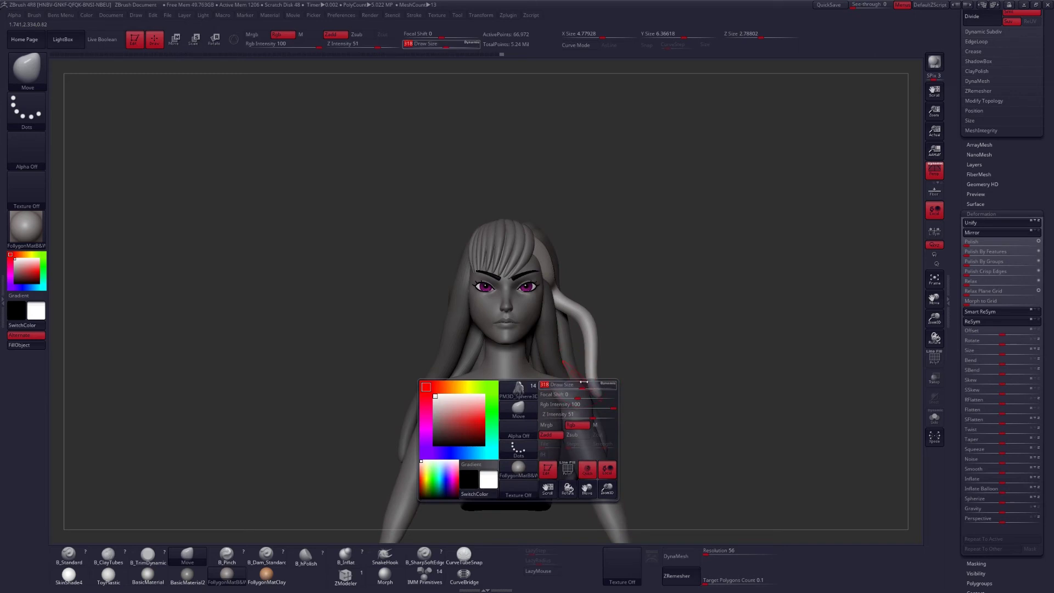
key(shift)
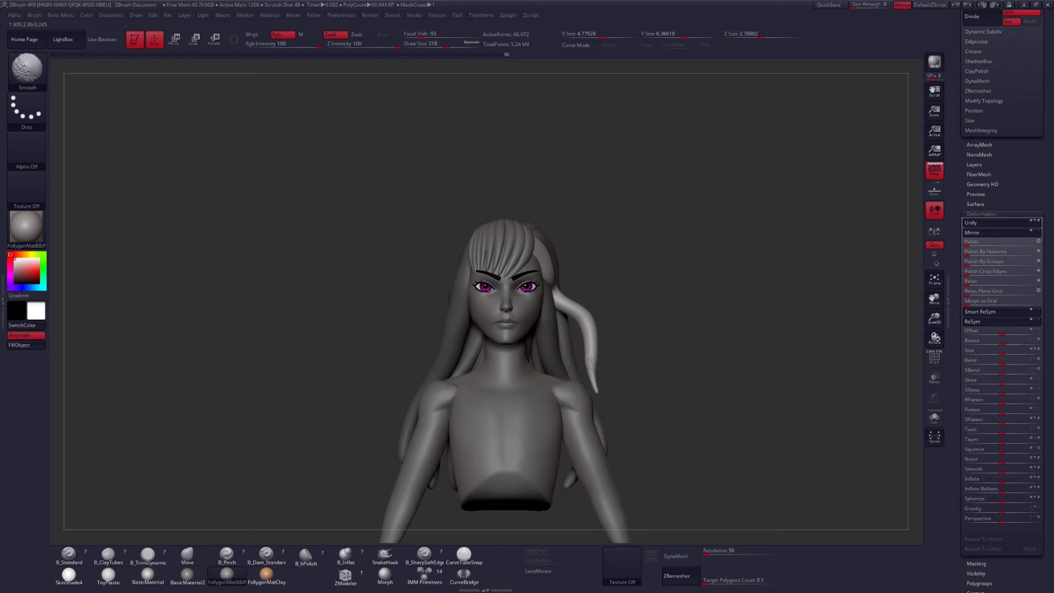
Step: Show the hair strands in solo and clear the mask
key(shift+alt+s)
ctrl+right_drag(607, 400, 615, 348)
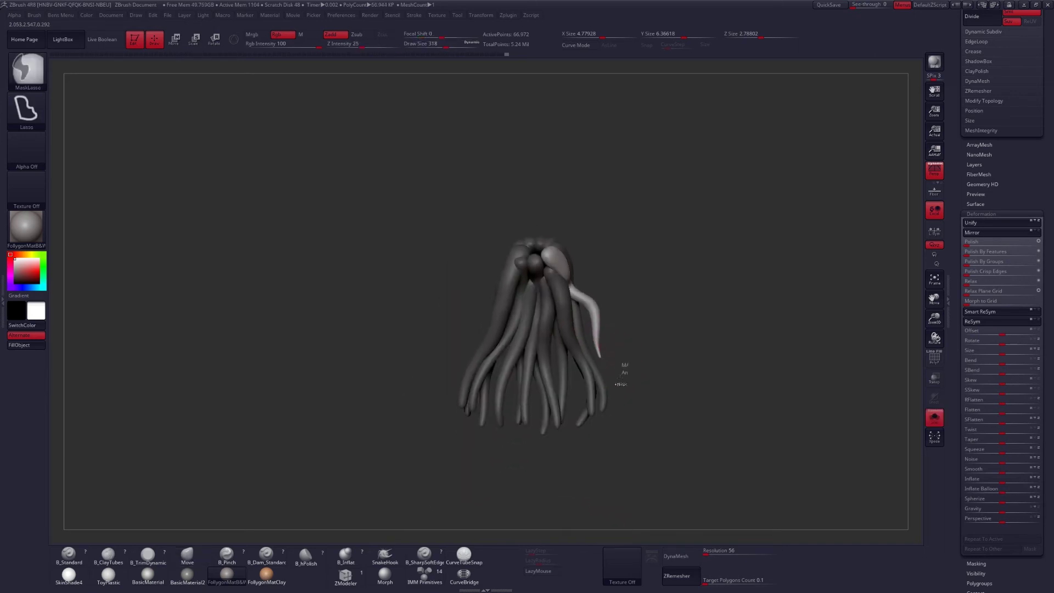
ctrl+drag(624, 366, 620, 383)
ctrl+right_drag(619, 384, 613, 414)
key(shift)
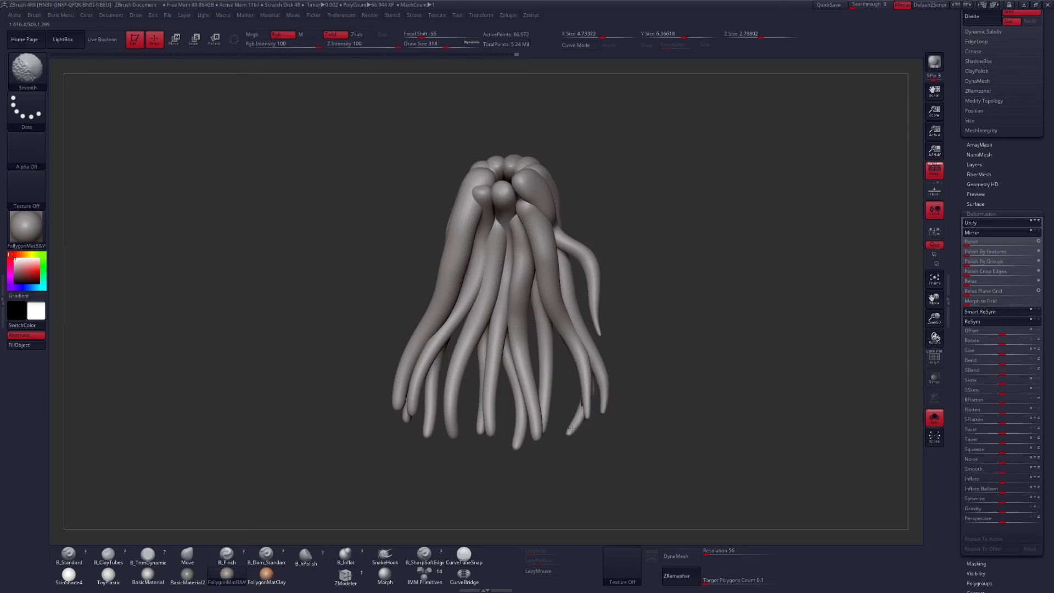
Step: Taper the lower tips of the strands all around the hair with the Move and Smooth brushes
drag(574, 441, 571, 403)
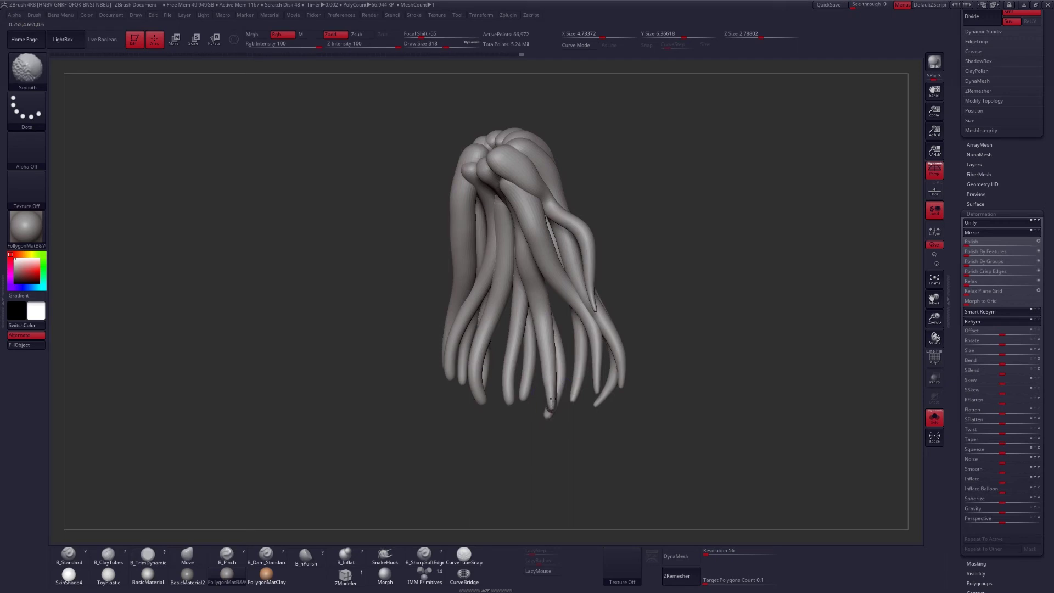
drag(546, 414, 545, 419)
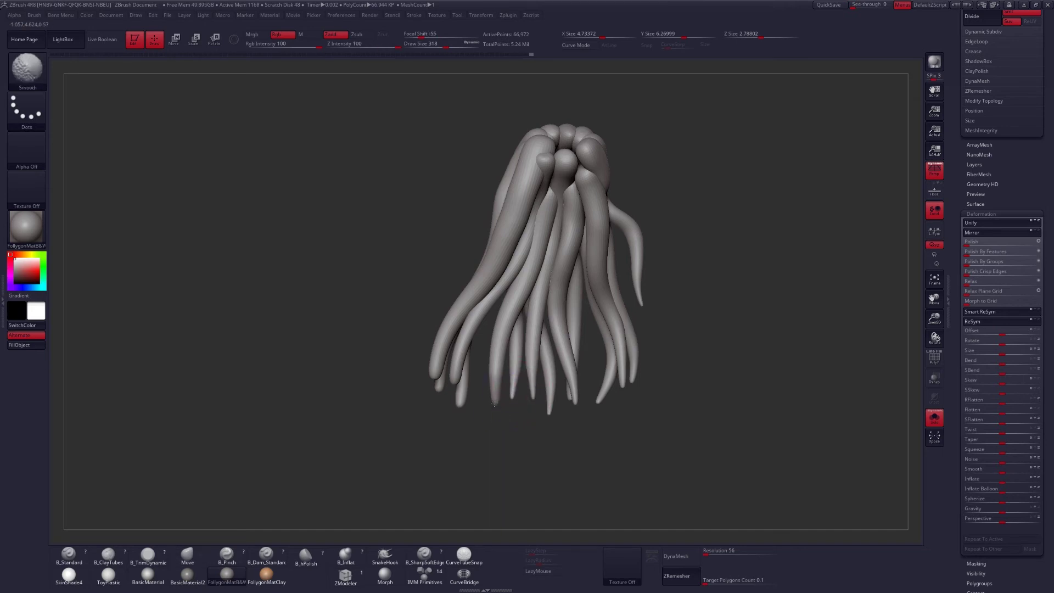
mouse_move(488, 416)
alt+mouse_down()
mouse_move(525, 409)
mouse_move(489, 407)
mouse_move(510, 425)
mouse_move(519, 395)
mouse_move(503, 364)
alt+mouse_up()
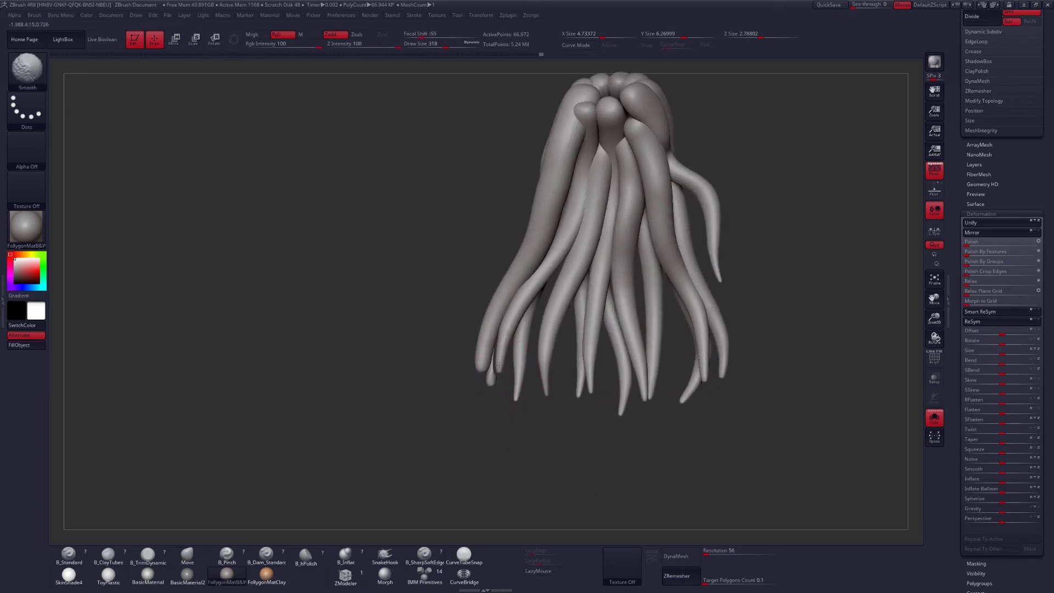
mouse_move(512, 315)
mouse_down()
mouse_move(562, 383)
mouse_move(578, 372)
mouse_up()
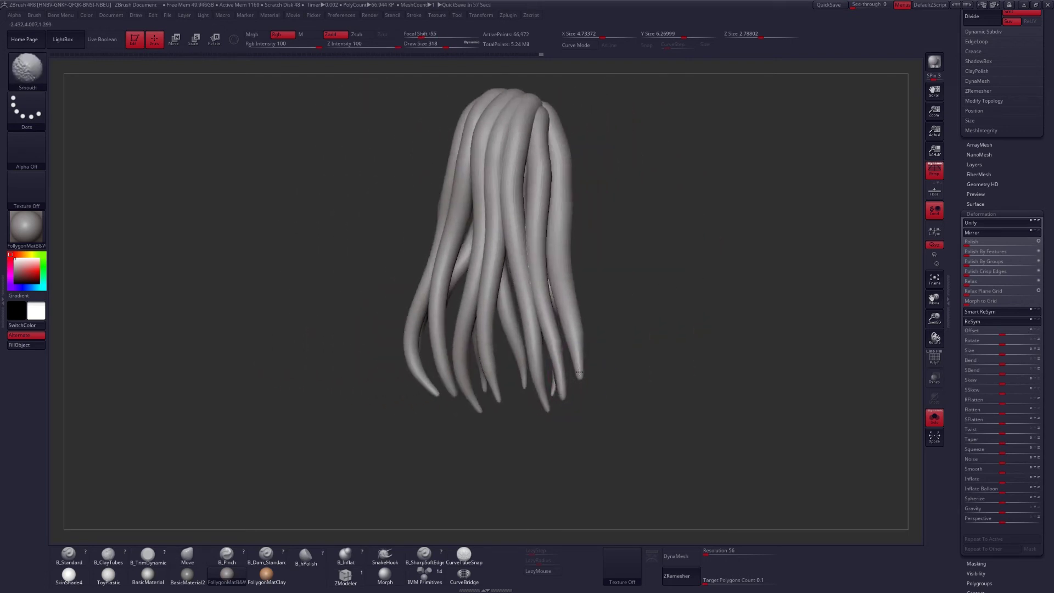
mouse_move(574, 328)
shift+mouse_down()
mouse_move(555, 388)
mouse_move(569, 389)
mouse_move(524, 382)
mouse_move(530, 408)
shift+mouse_up()
mouse_move(530, 407)
ctrl+right_down()
mouse_move(510, 393)
mouse_move(523, 401)
ctrl+right_up()
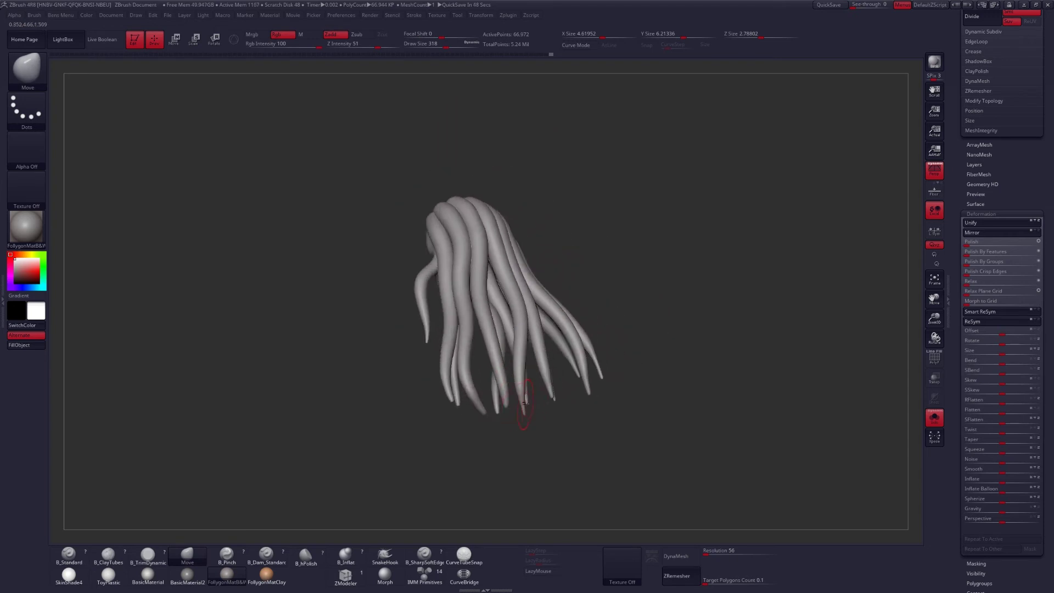
Step: Refine the back strand tips with a smaller draw size of 212 and turn off solo to show the bust
mouse_move(523, 401)
alt+right_down()
mouse_move(557, 423)
mouse_move(525, 416)
mouse_move(538, 409)
mouse_move(602, 438)
alt+right_up()
key(space)
mouse_move(617, 396)
mouse_down()
mouse_move(607, 403)
mouse_move(604, 393)
mouse_up()
ctrl+right_drag(605, 404, 593, 389)
mouse_move(554, 418)
ctrl+right_down()
mouse_move(565, 434)
mouse_move(550, 405)
ctrl+right_up()
key(s)
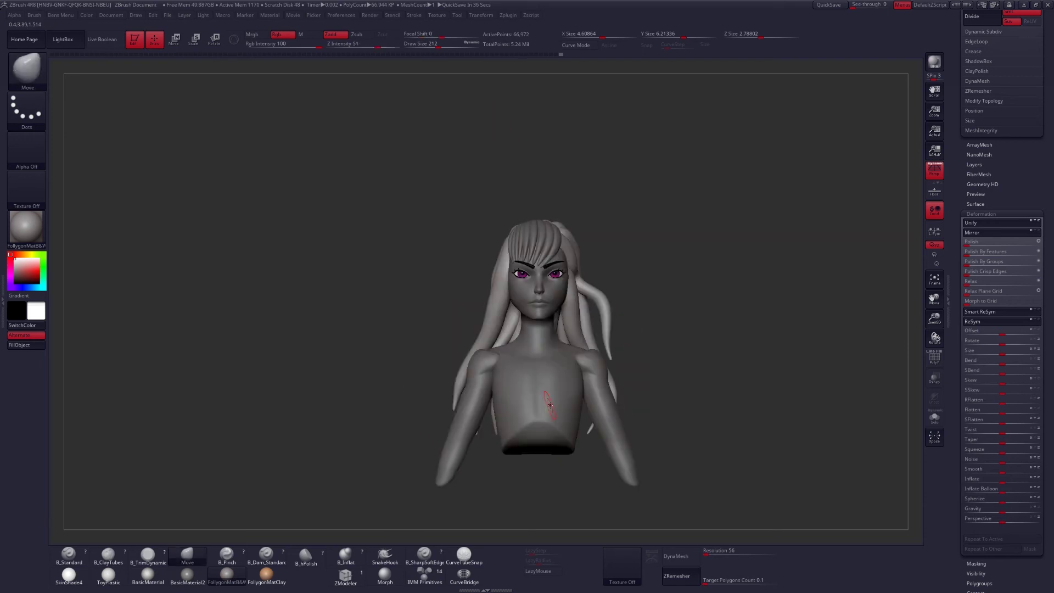
Step: Enlarge the draw size and isolate the flared strand on the character's left side with a mask
key(space)
drag(494, 261, 510, 260)
right_drag(508, 254, 596, 308)
mouse_move(577, 381)
right_down()
mouse_move(590, 378)
mouse_move(562, 374)
right_up()
key(w)
ctrl+click(555, 377)
key(q)
Step: Lower the hair mesh by two subdivision levels and set the Move brush's draw size to 921
key(shift+d)
key(shift+d)
key(space)
drag(544, 375, 554, 375)
right_drag(554, 374, 570, 371)
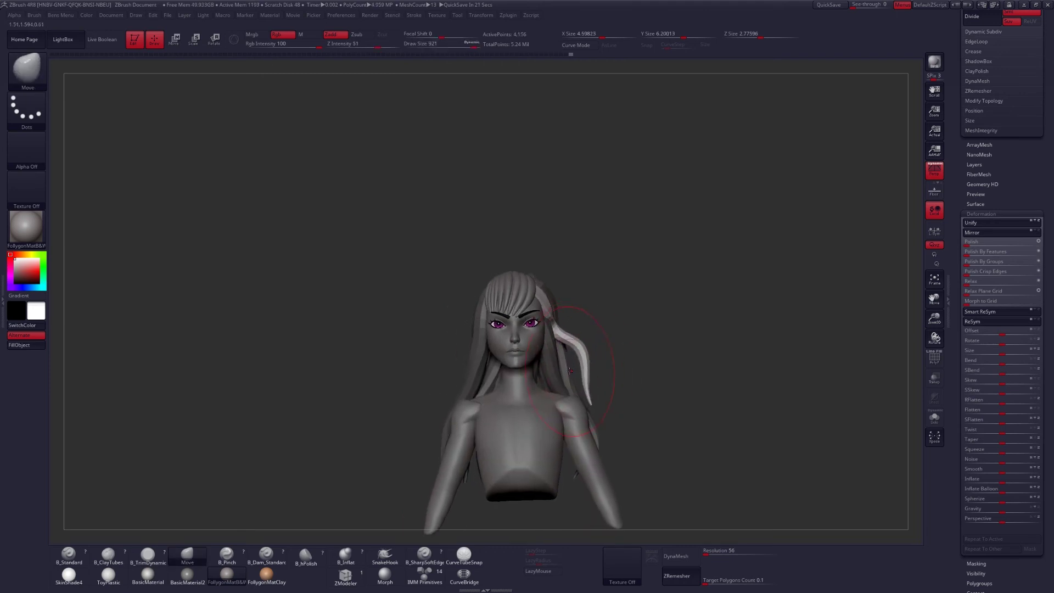
Step: Pull the isolated side strand closer to the rest of the hair from several angles and clear the mask
drag(573, 349, 562, 364)
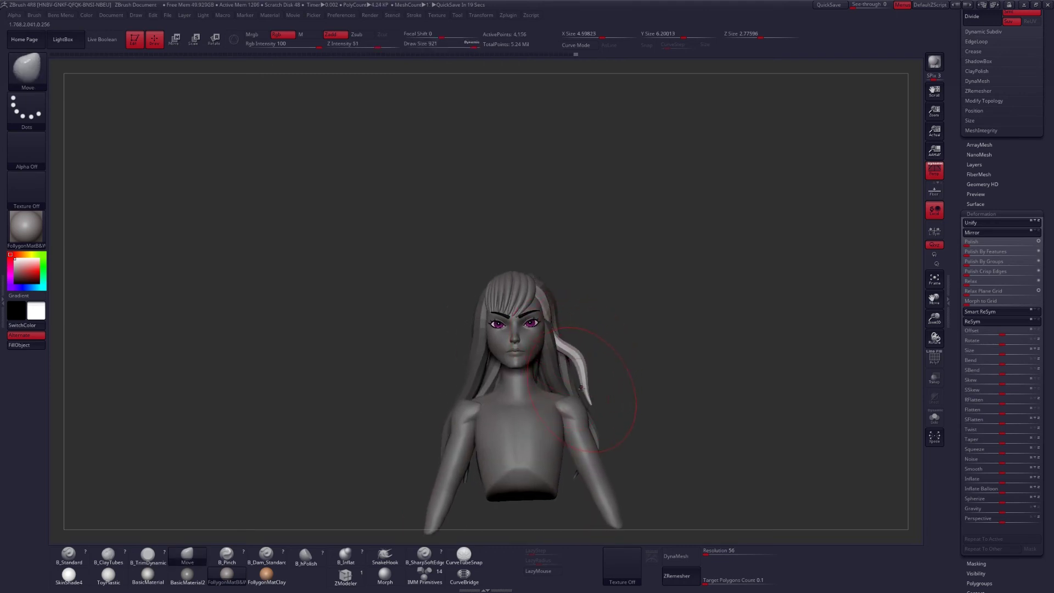
drag(581, 383, 576, 384)
right_drag(588, 384, 513, 386)
mouse_move(585, 394)
mouse_down()
mouse_move(564, 393)
mouse_move(589, 386)
mouse_up()
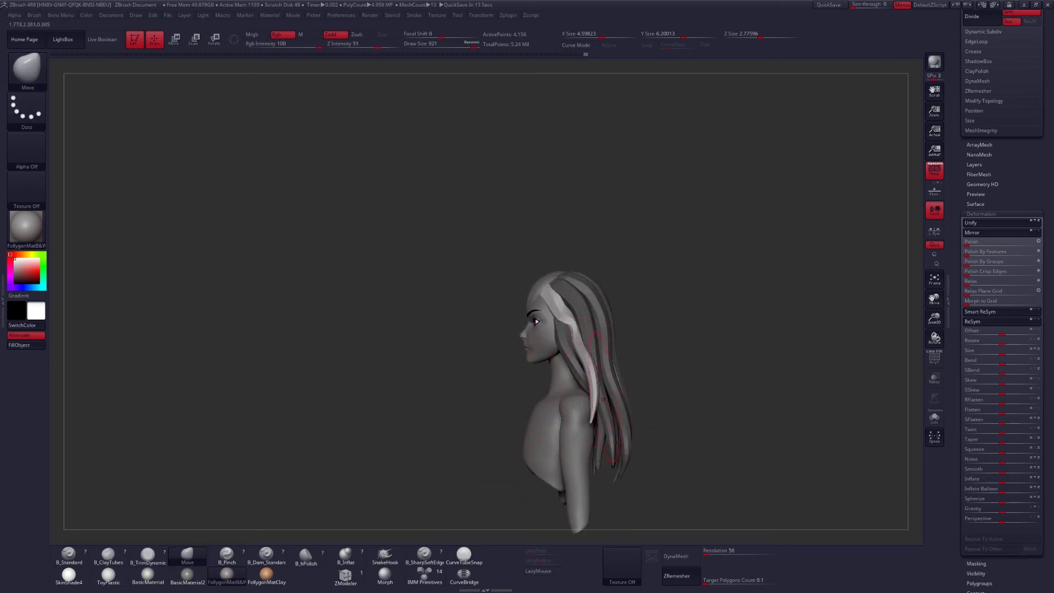
right_drag(601, 384, 541, 384)
drag(597, 406, 592, 411)
right_drag(532, 409, 610, 401)
drag(596, 394, 650, 384)
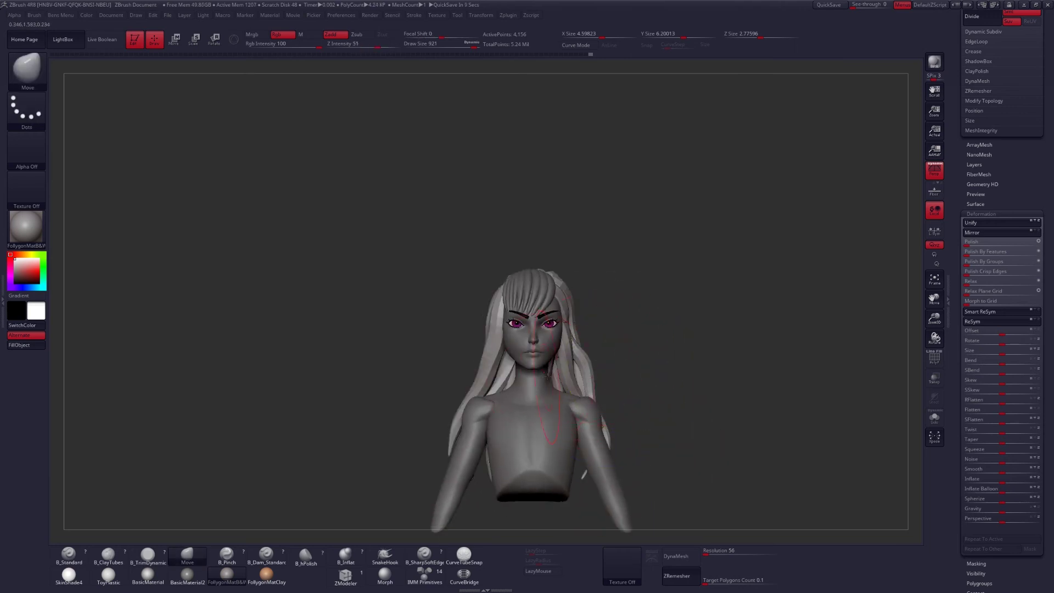
Step: Set the draw size to 666 and isolate the front strand on the character's right side with a mask
alt+right_drag(576, 333, 575, 361)
key(space)
drag(575, 360, 566, 360)
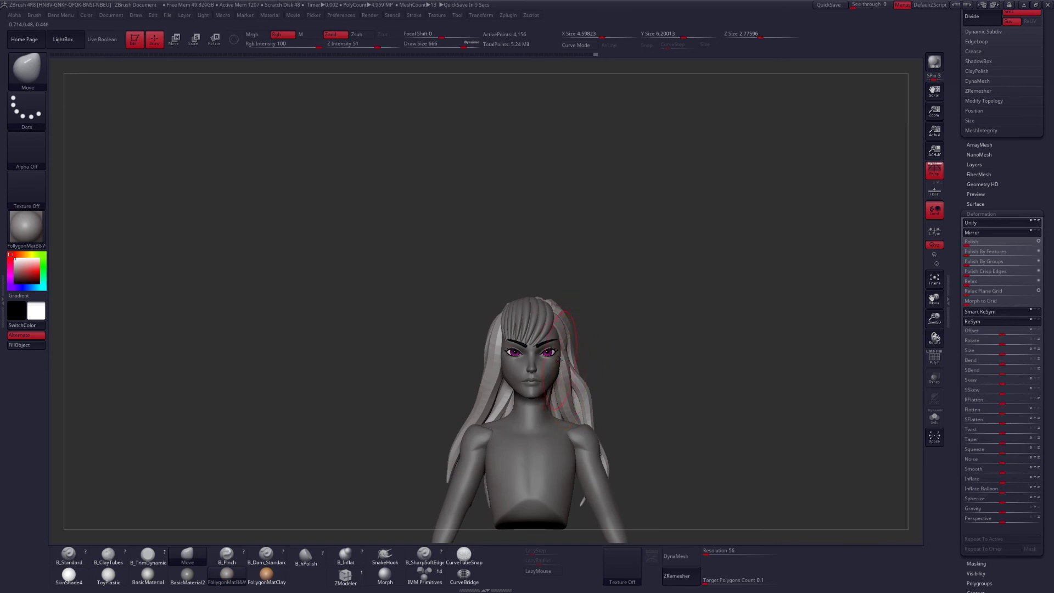
right_drag(560, 361, 600, 364)
key(w)
ctrl+drag(562, 347, 563, 369)
key(q)
Step: Set the draw size to 899, adjust the isolated front strand, and clear the mask
key(space)
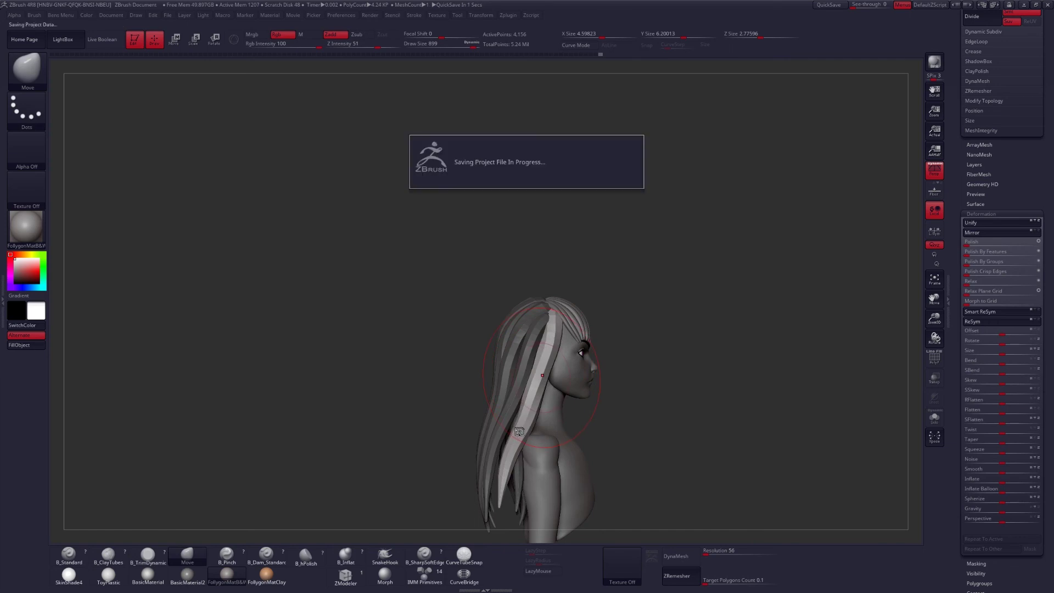
drag(527, 443, 520, 443)
ctrl+drag(608, 377, 627, 375)
shift+right_drag(627, 376, 607, 377)
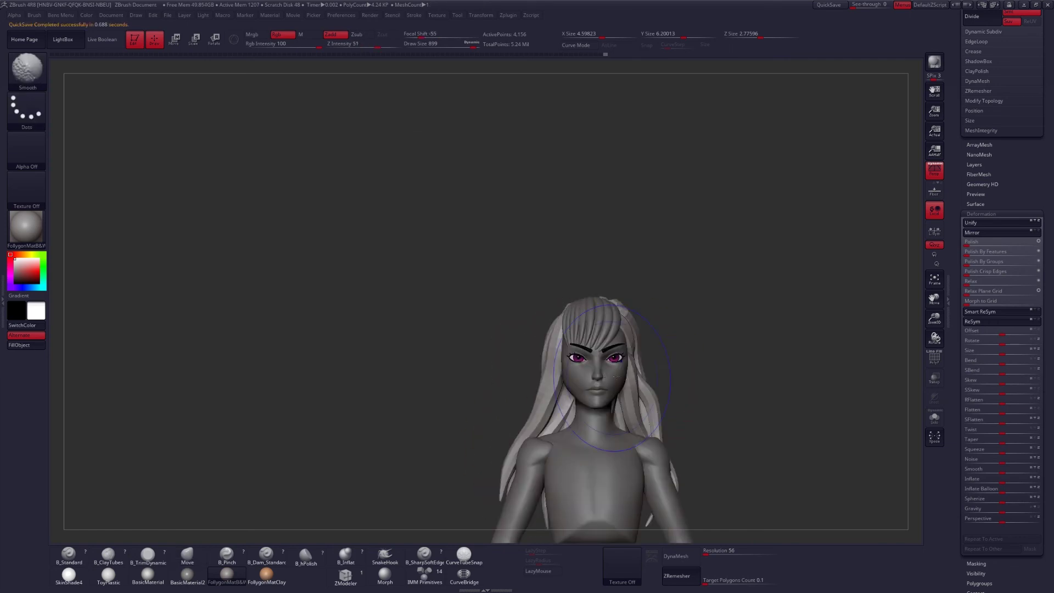
alt+right_drag(680, 355, 633, 310)
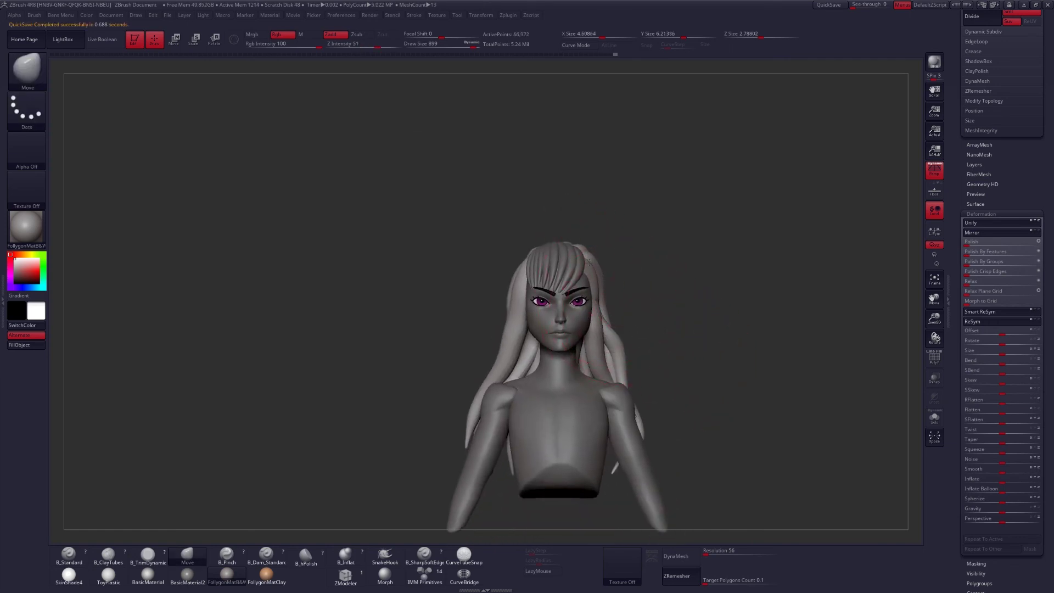
Step: Reduce the Move brush's draw size to 257 for the strands meeting the bangs on top of the head
mouse_move(527, 252)
right_down()
mouse_move(622, 270)
mouse_move(613, 307)
mouse_move(564, 268)
mouse_move(623, 329)
mouse_move(617, 350)
mouse_move(609, 340)
mouse_move(608, 373)
right_up()
alt+click(579, 336)
mouse_move(519, 254)
right_down()
mouse_move(513, 324)
mouse_move(501, 249)
mouse_move(501, 259)
right_up()
key(space)
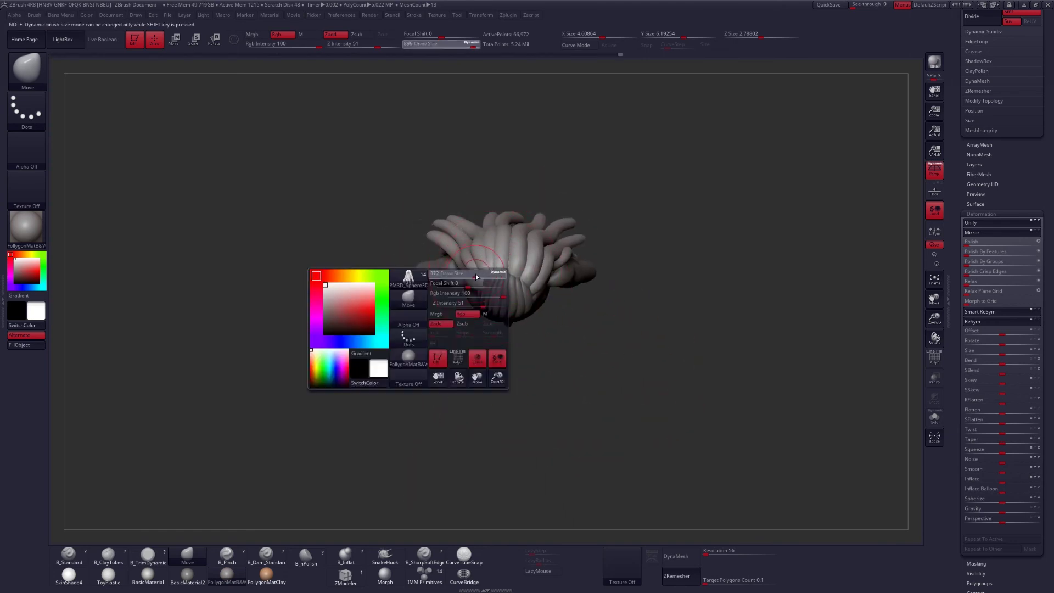
drag(477, 277, 467, 276)
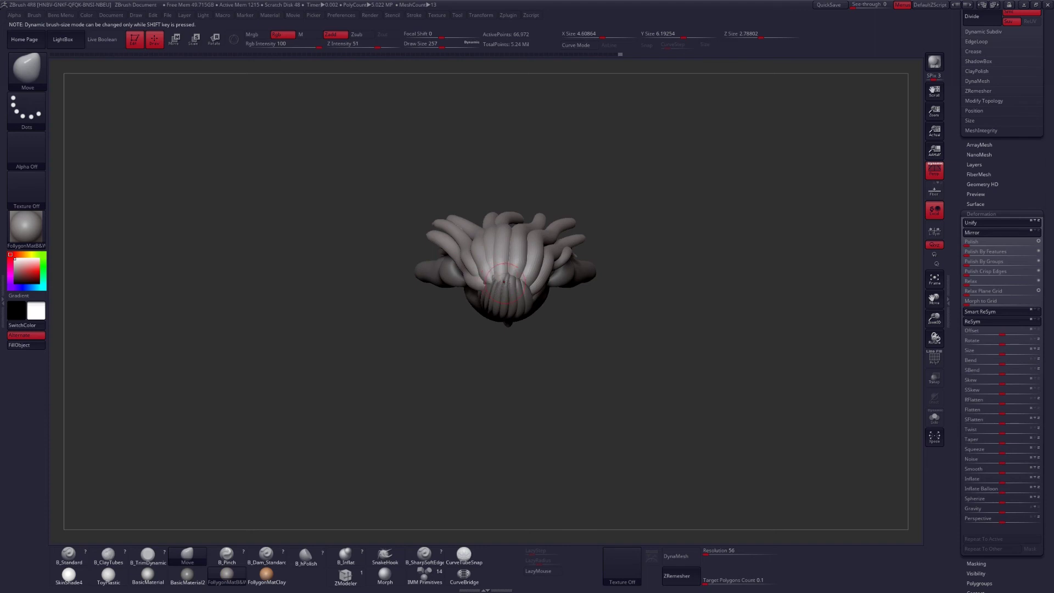
Step: Set the draw size to 476 and adjust the strands where they meet the bangs
right_drag(496, 293, 497, 259)
key(space)
drag(497, 278, 511, 279)
mouse_move(508, 310)
right_down()
mouse_move(502, 287)
mouse_move(532, 285)
mouse_move(472, 329)
mouse_move(426, 344)
mouse_move(529, 348)
mouse_move(506, 315)
right_up()
Step: Check the isolated inner back strand in solo, bring back the full bust, and clear the mask
key(ctrl+shift+s)
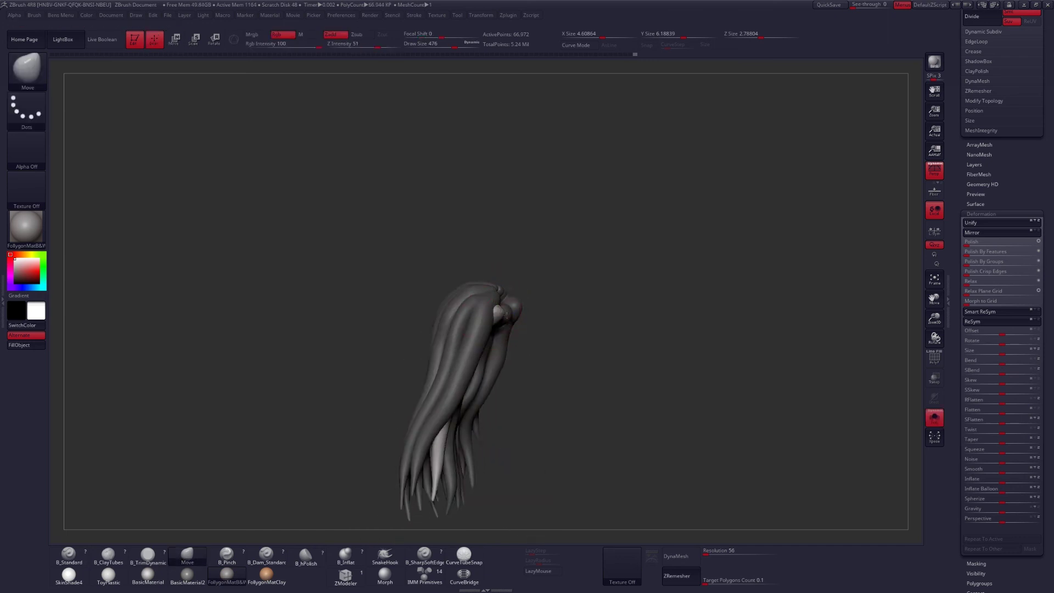
key(ctrl+shift+s)
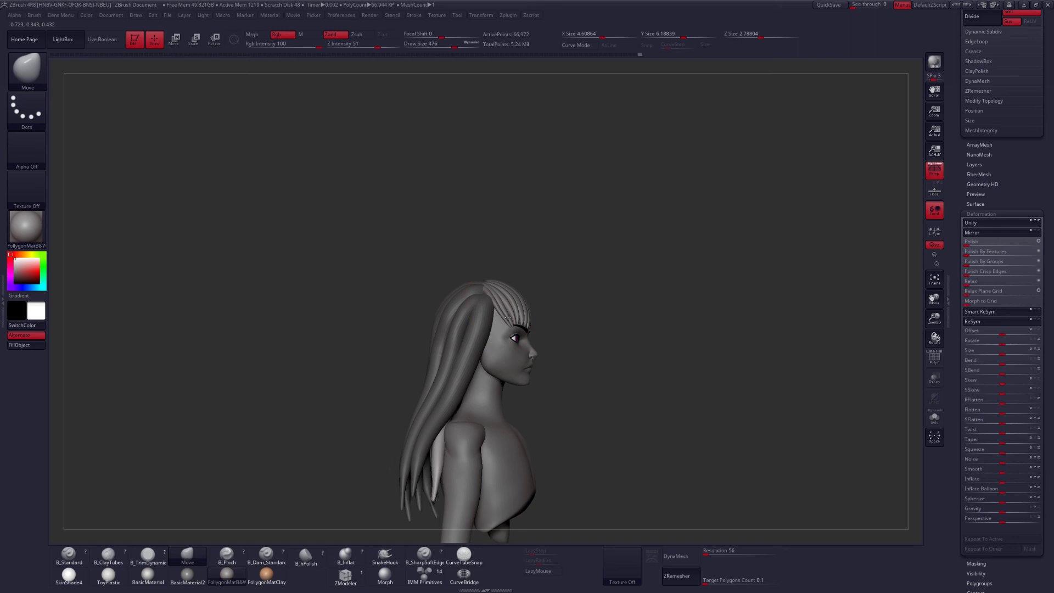
right_drag(488, 305, 500, 302)
key(ctrl+i)
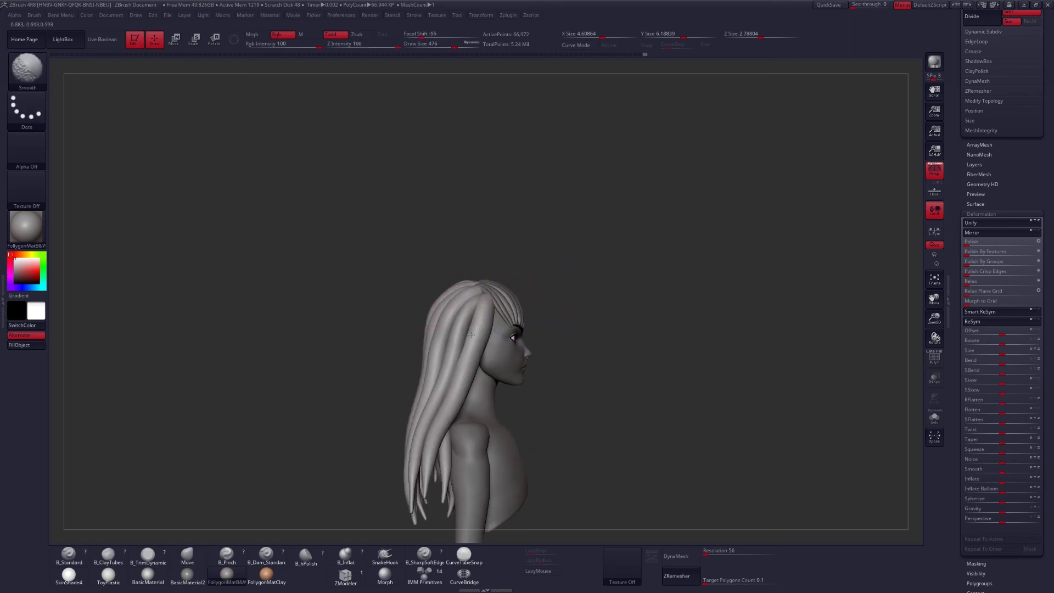
Step: Set the draw size to 724 and subdivide the hair strands once more
key(space)
key(d)
mouse_move(470, 319)
right_down()
mouse_move(452, 307)
mouse_move(473, 303)
mouse_move(455, 288)
right_up()
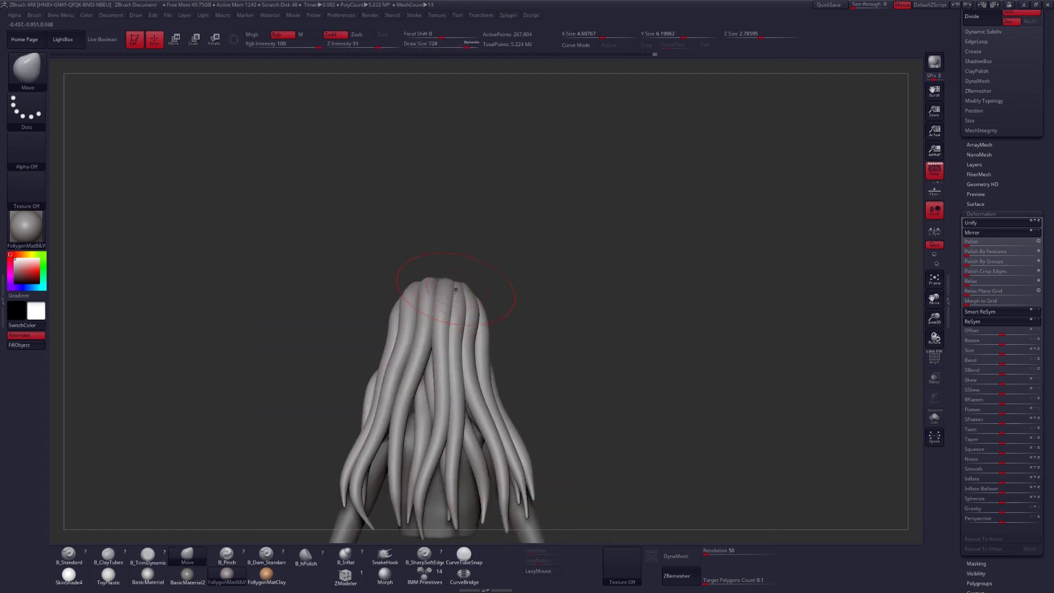
right_drag(444, 286, 507, 312)
Step: Start remeshing the hair strands with ZRemesher at a target polygon count of 0.1
mouse_move(468, 343)
ctrl+right_down()
mouse_move(501, 329)
mouse_move(557, 336)
mouse_move(560, 367)
mouse_move(593, 371)
mouse_move(547, 391)
mouse_move(564, 407)
mouse_move(546, 396)
ctrl+right_up()
key(alt+s)
key(alt+s)
drag(961, 246, 953, 274)
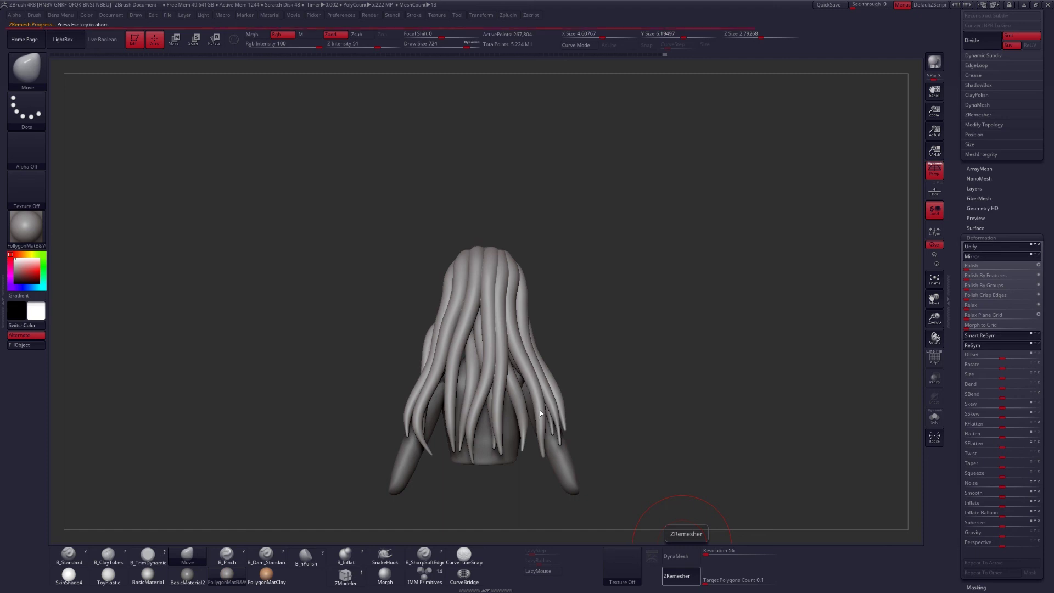
Step: Preview the remeshed hair strands with dynamic subdivision and check their wireframe with the hair isolated from the bust
key(d)
mouse_move(442, 405)
mouse_down()
mouse_move(574, 407)
mouse_move(545, 406)
mouse_up()
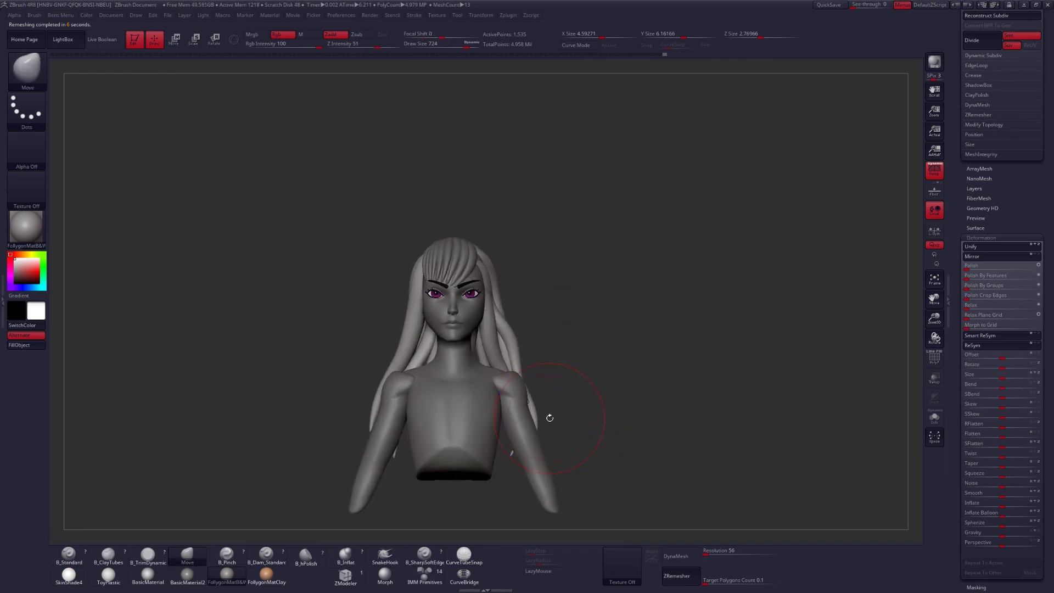
key(alt+s)
key(shift+f)
key(shift+f)
key(shift+d)
key(alt+s)
key(d)
Step: Set the draw size to 825 and adjust the hair strands around the side of the head with the Move brush
right_drag(477, 267, 390, 296)
key(space)
drag(468, 276, 474, 276)
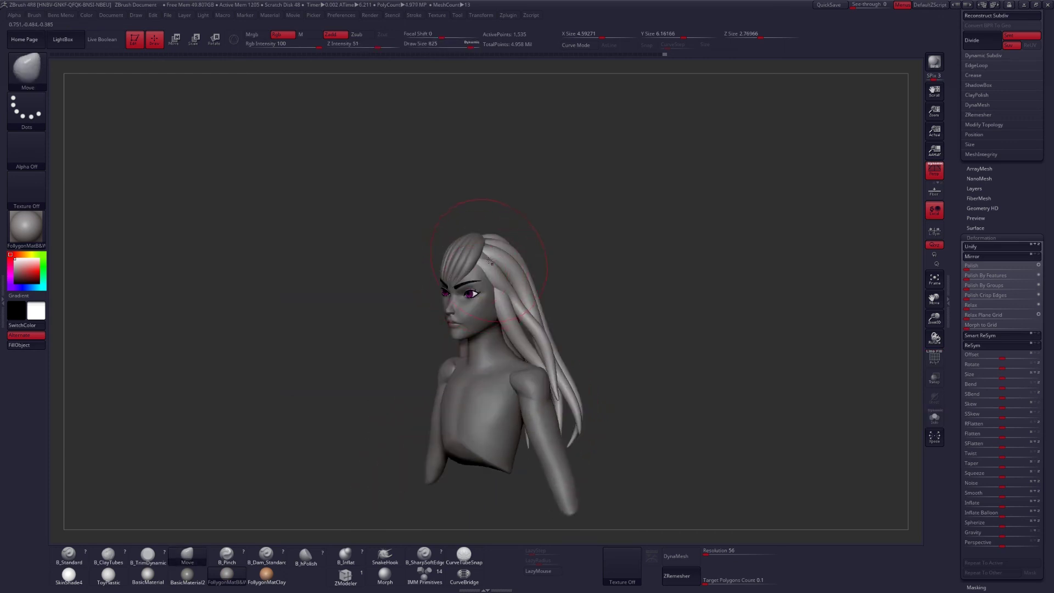
right_drag(495, 259, 554, 264)
drag(426, 291, 417, 296)
mouse_move(417, 274)
right_down()
mouse_move(512, 268)
mouse_move(555, 301)
mouse_move(461, 268)
right_up()
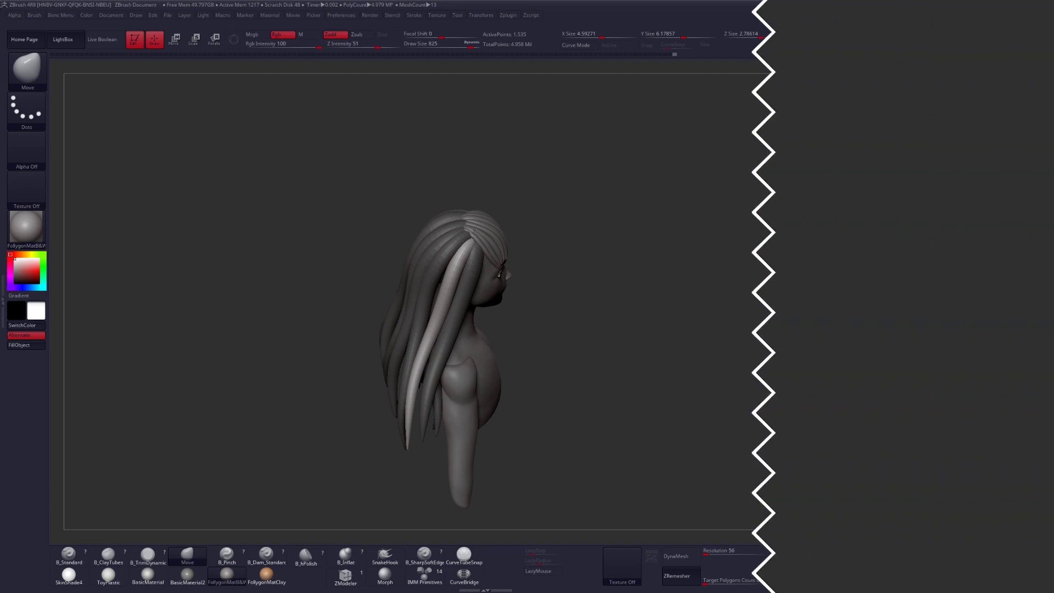
Step: Mask all hair except one long strand behind the shoulder with a Transpose topology mask, and return to the Move brush
alt+right_drag(474, 232, 476, 258)
mouse_move(428, 287)
right_down()
mouse_move(473, 294)
mouse_move(454, 318)
mouse_move(432, 319)
right_up()
key(w)
mouse_move(444, 331)
mouse_down()
mouse_move(476, 332)
mouse_move(448, 329)
mouse_move(483, 354)
mouse_move(519, 355)
mouse_move(462, 354)
mouse_up()
key(q)
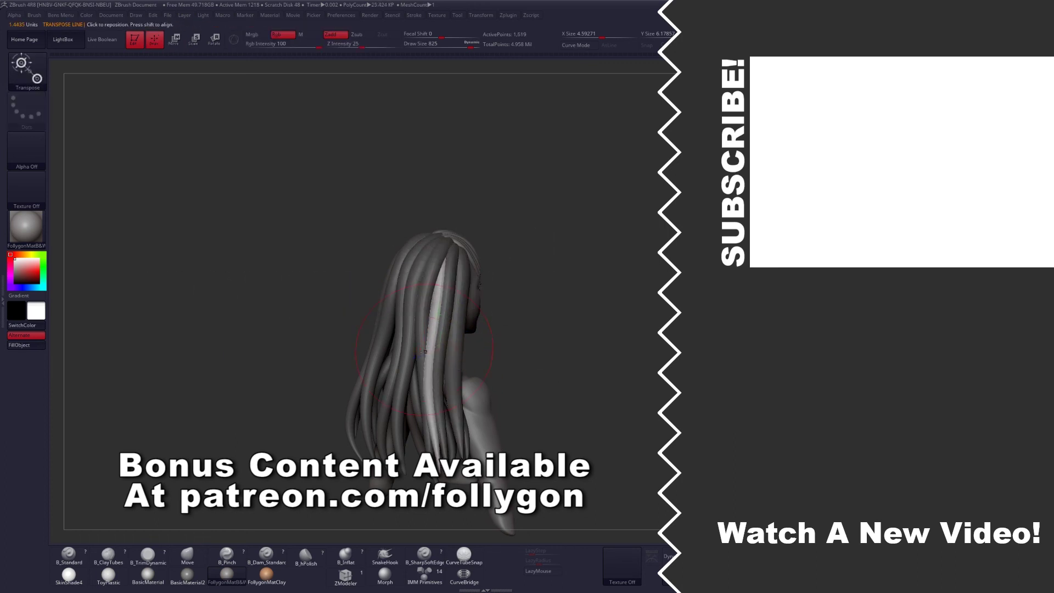
Step: Set the draw size to 1000 and reshape the lower length of the unmasked strand behind the shoulder
right_drag(404, 352, 438, 358)
key(space)
drag(438, 358, 453, 359)
drag(439, 395, 436, 396)
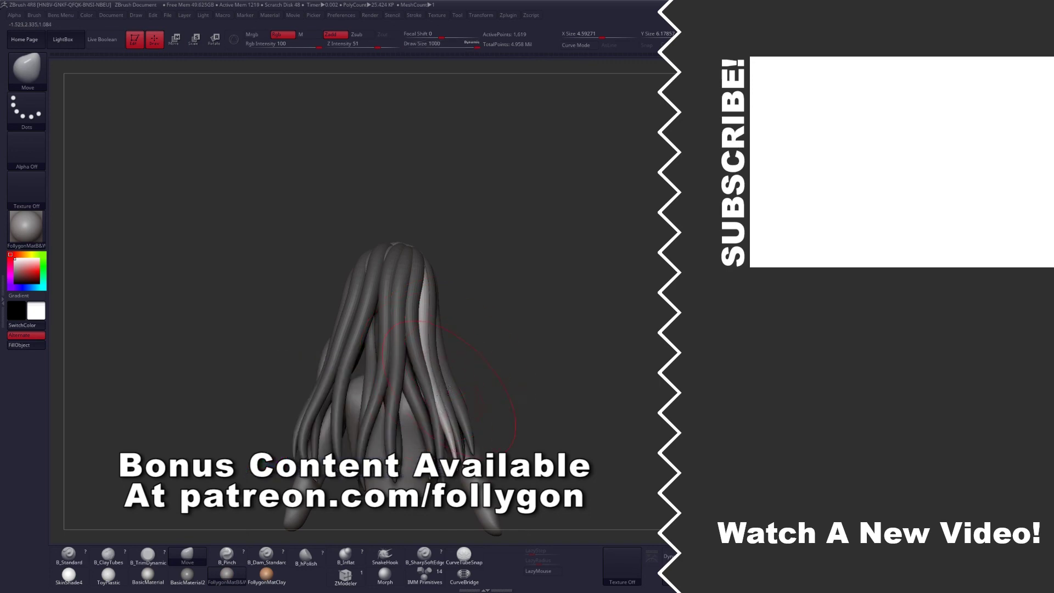
right_drag(449, 389, 437, 406)
right_drag(442, 446, 343, 481)
key(space)
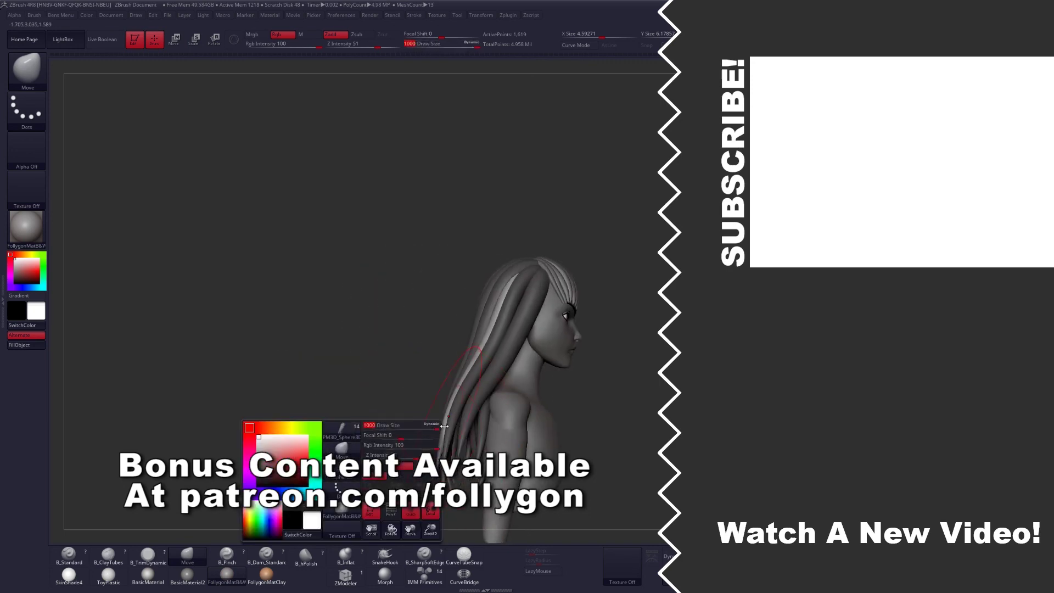
Step: Use a Transpose topology mask to leave only the long strand at the centre of the back unmasked
right_drag(449, 444, 542, 426)
key(w)
ctrl+click(455, 394)
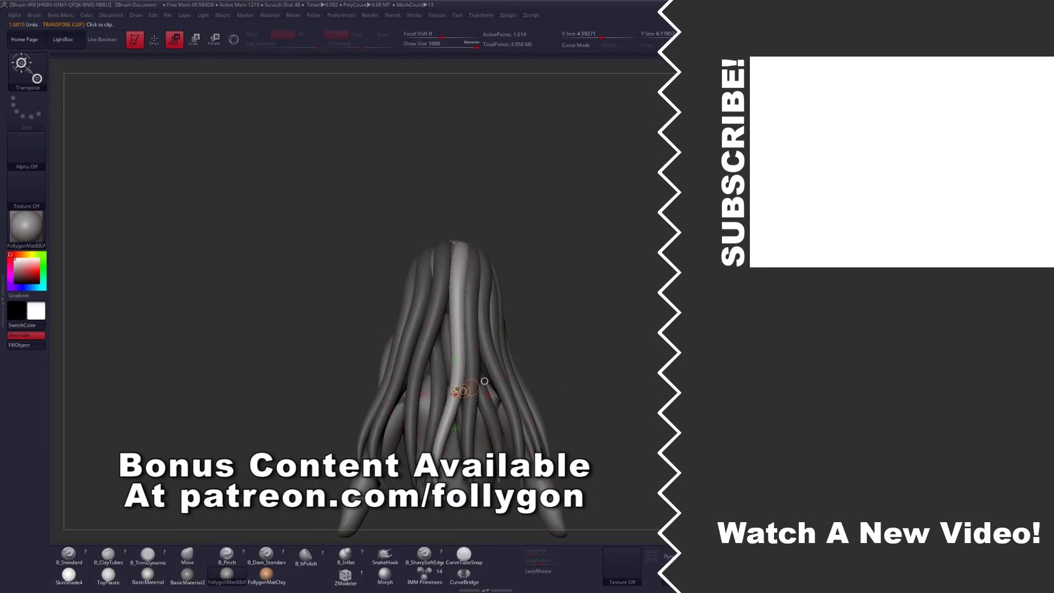